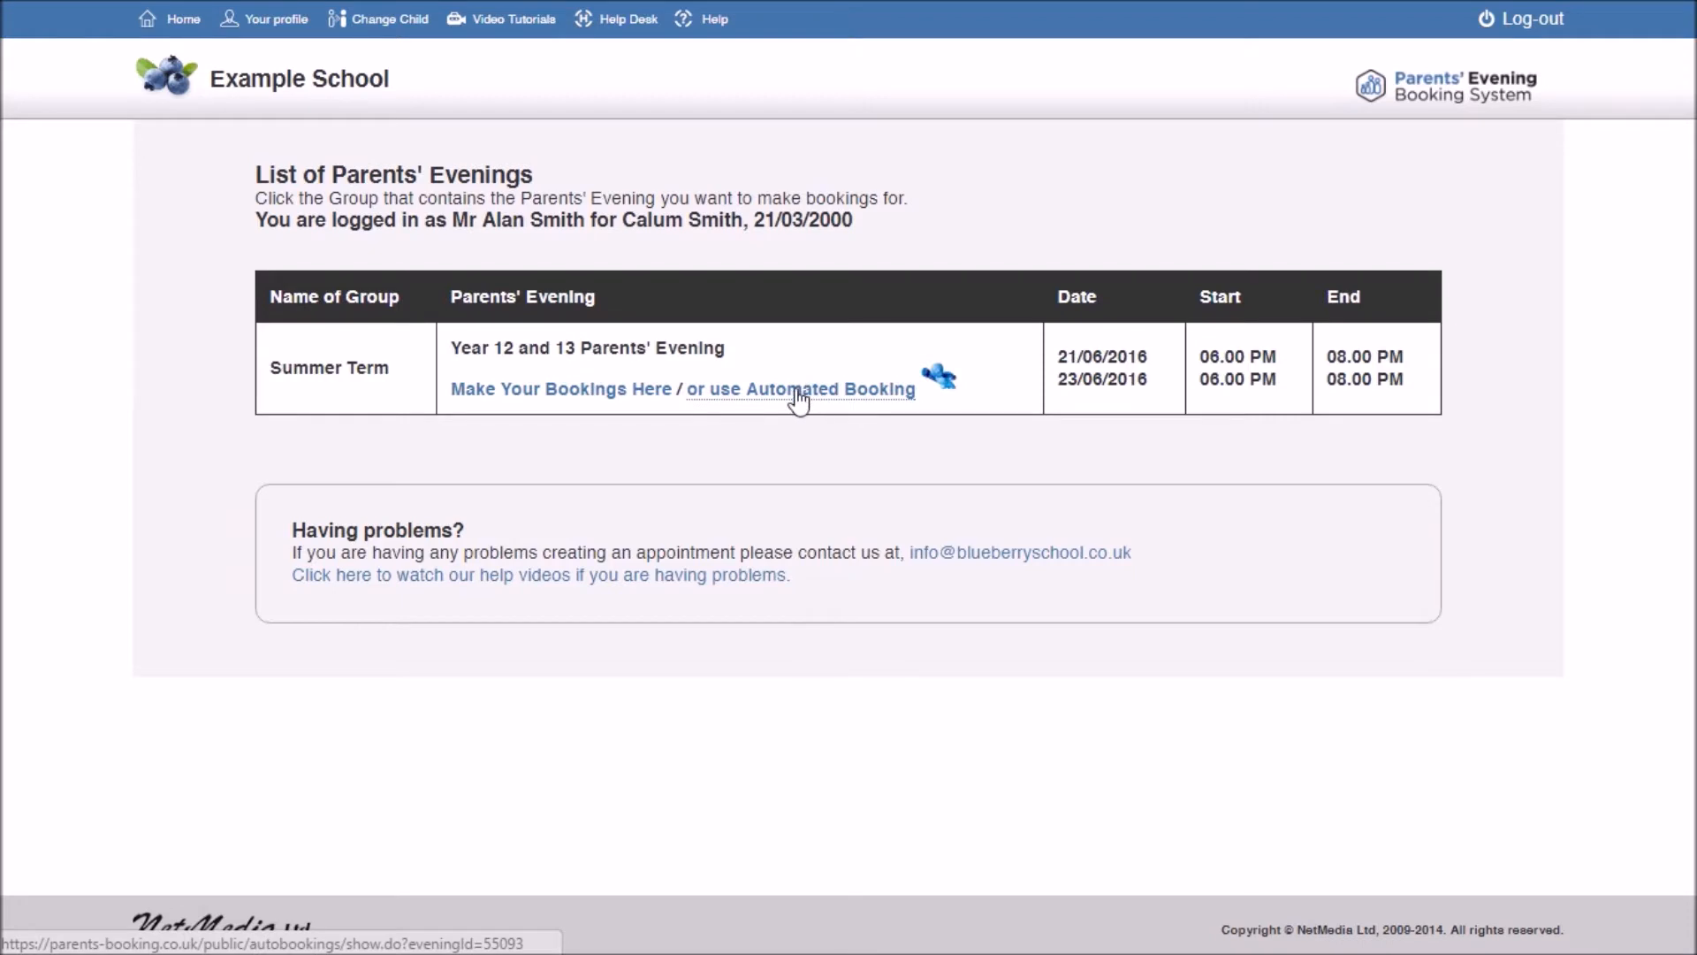
Open manual bookings for the Year 12 and 13 Parents' Evening and book the Accountancy teacher at 06.10 PM with the comment "Behaviour".
{"action": "left_click", "coordinate": [523, 398]}
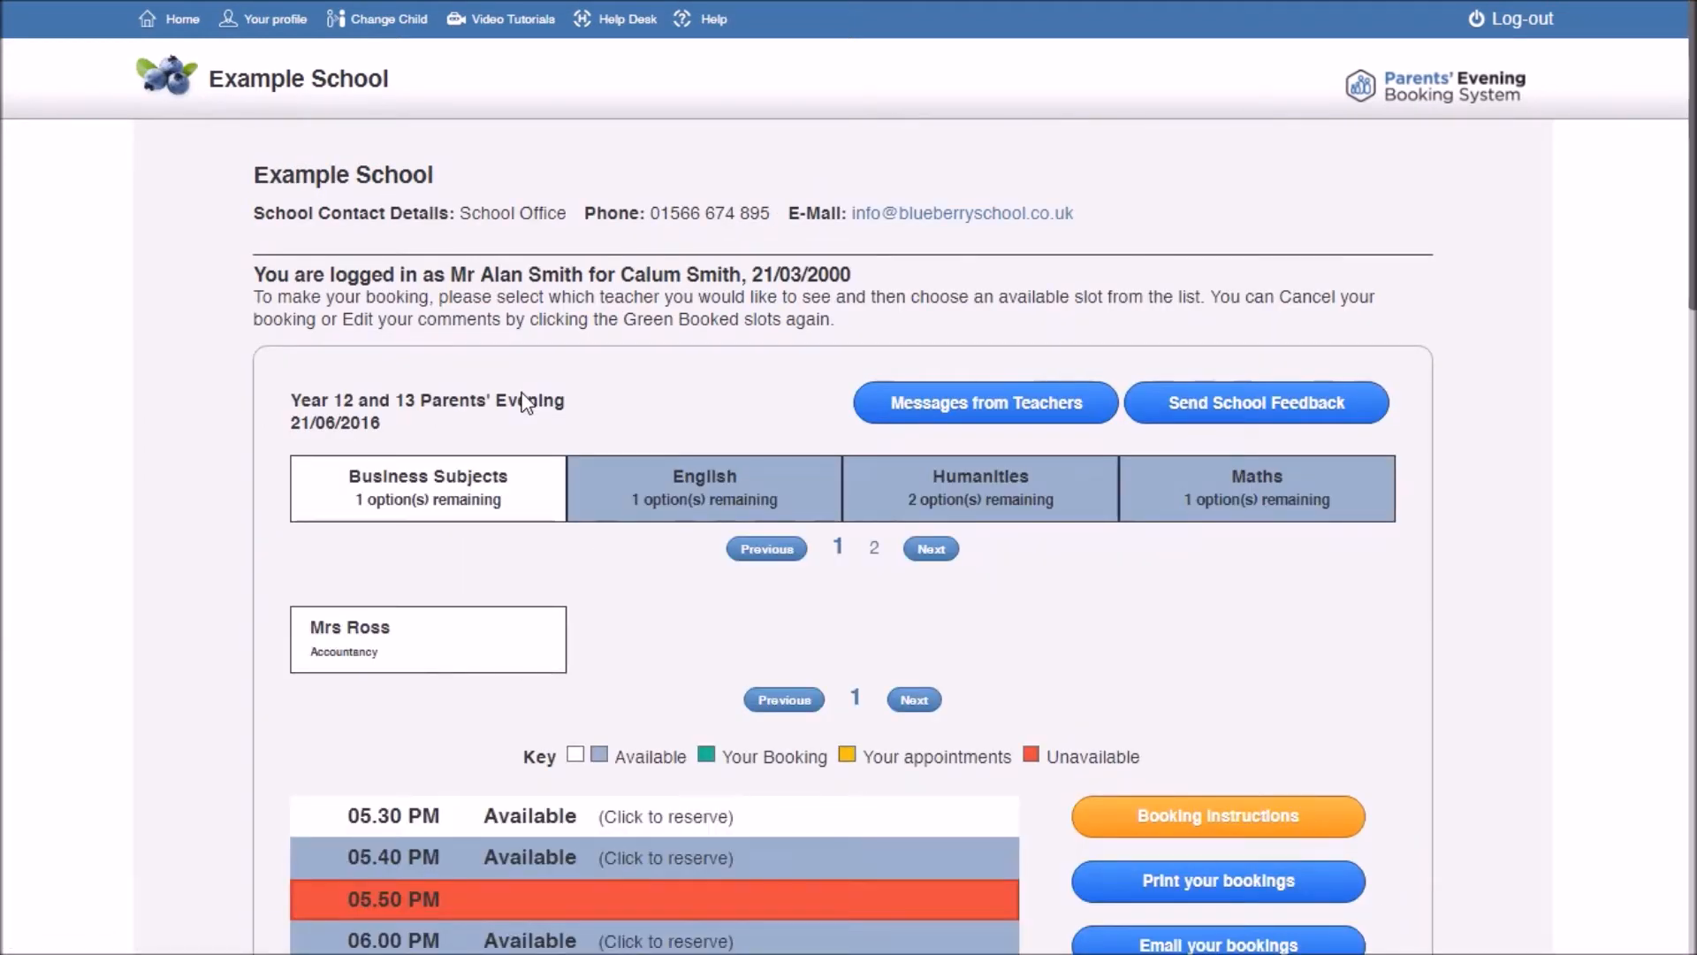
{"action": "scroll", "coordinate": [521, 389], "scroll_direction": "down", "scroll_amount": 4}
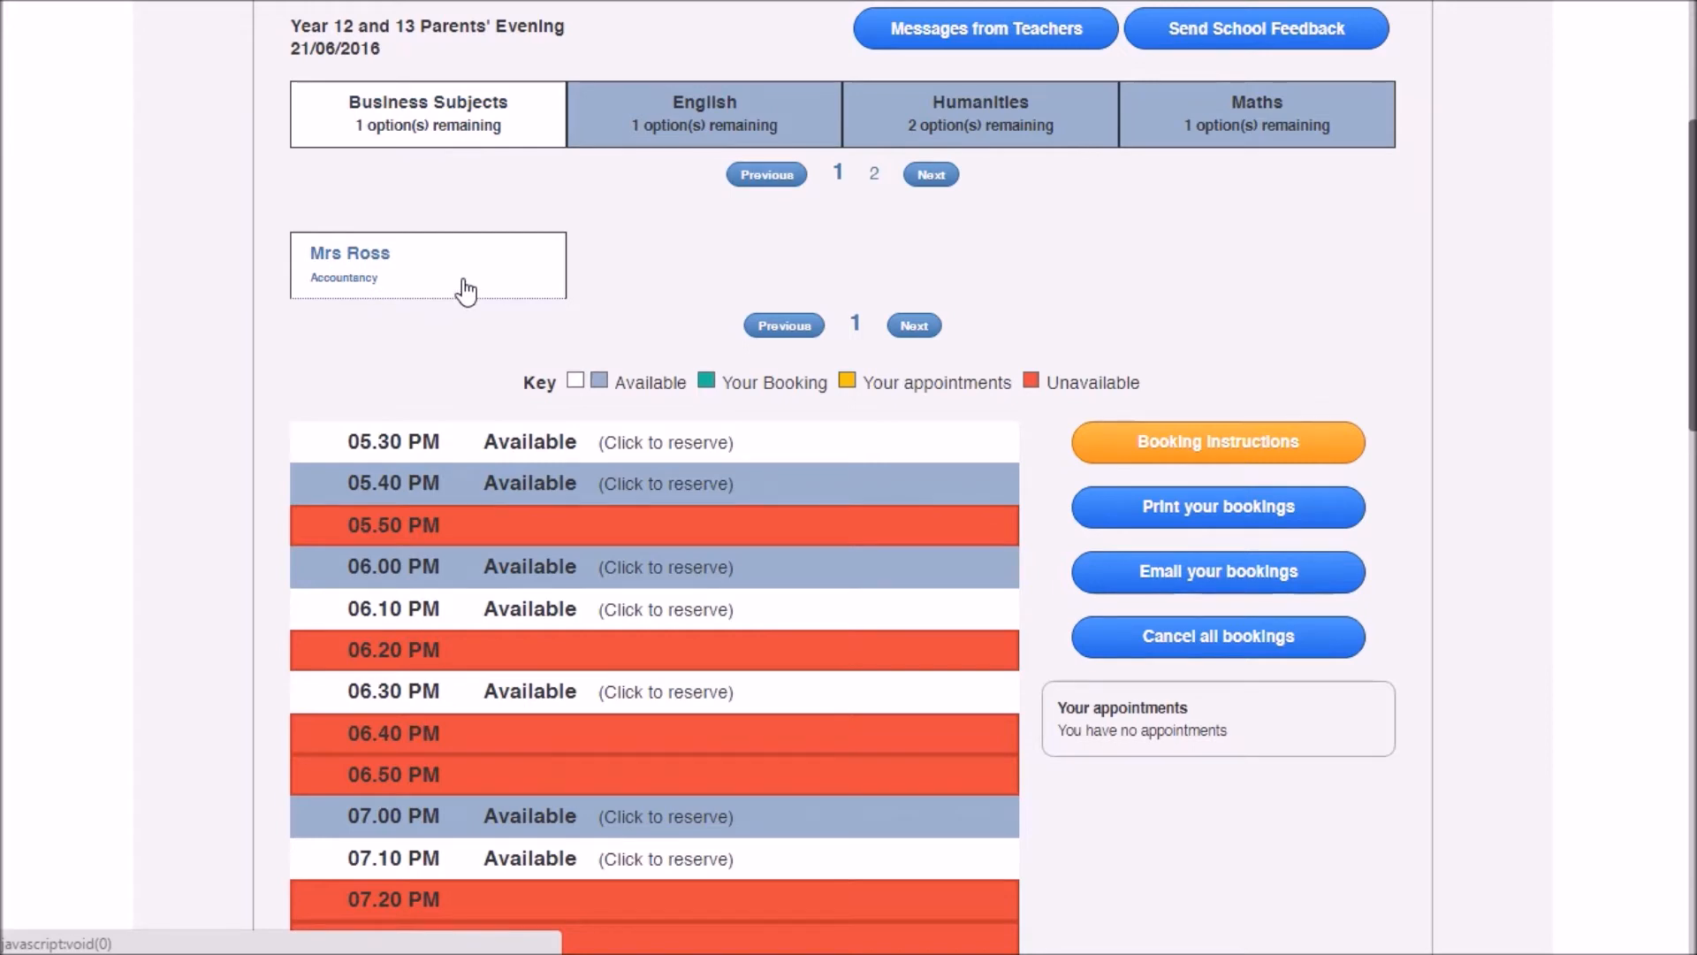
{"action": "scroll", "coordinate": [464, 292], "scroll_direction": "down", "scroll_amount": 3}
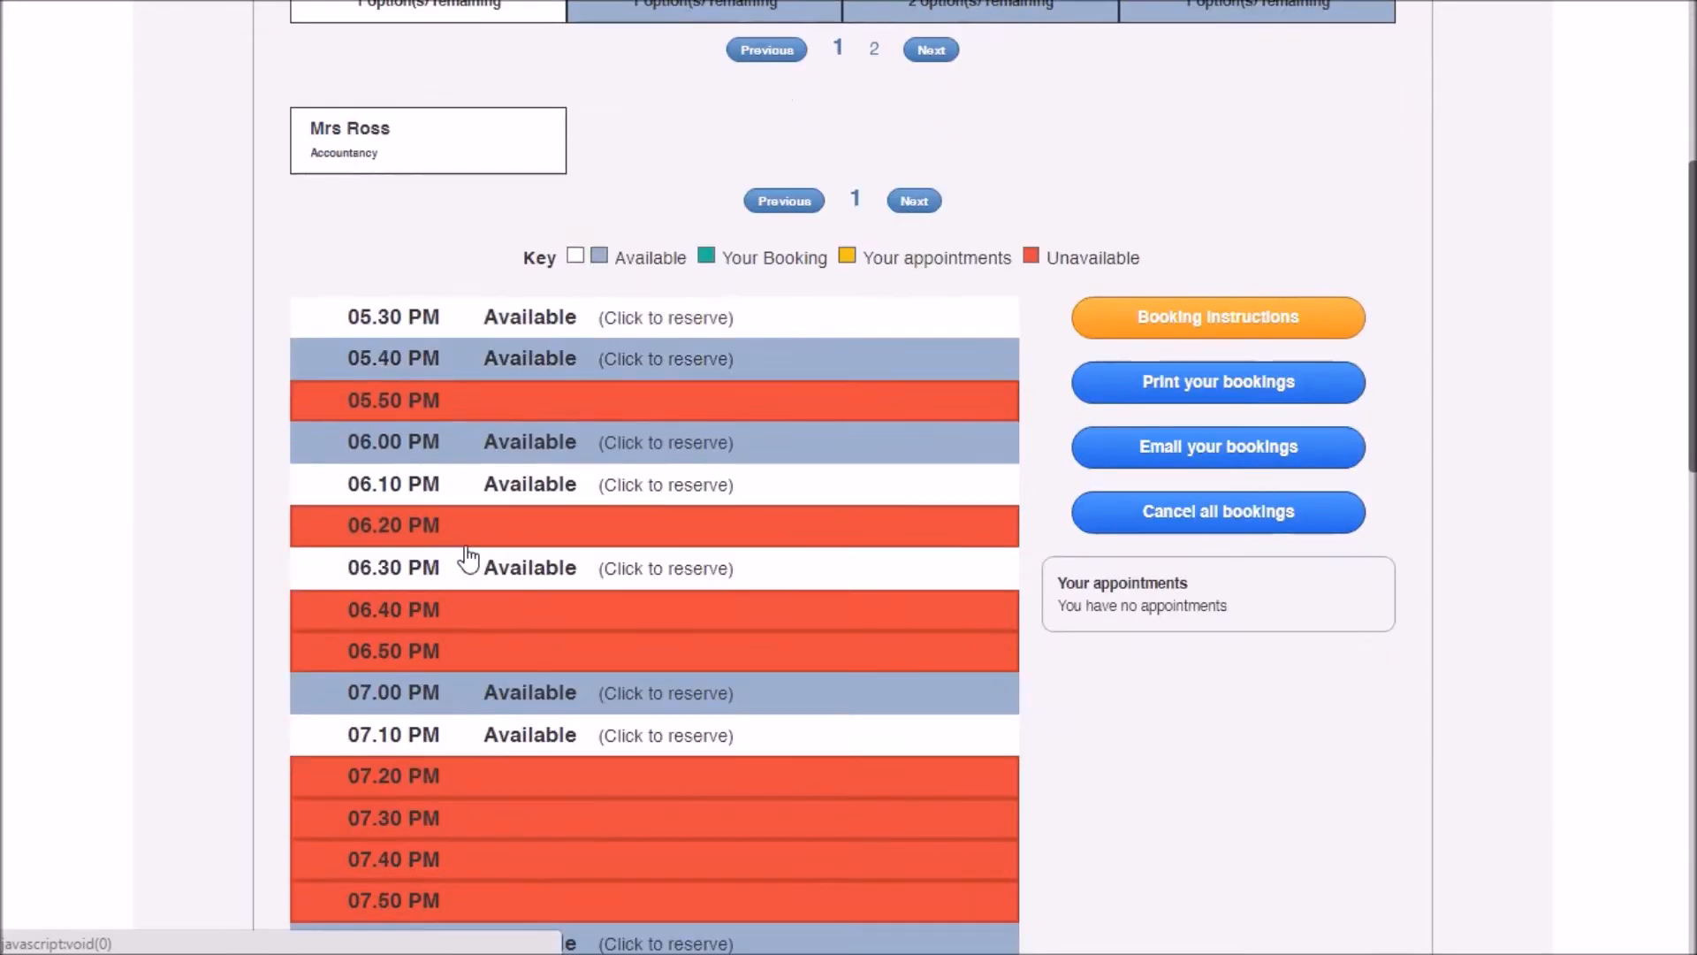
{"action": "left_click", "coordinate": [467, 501]}
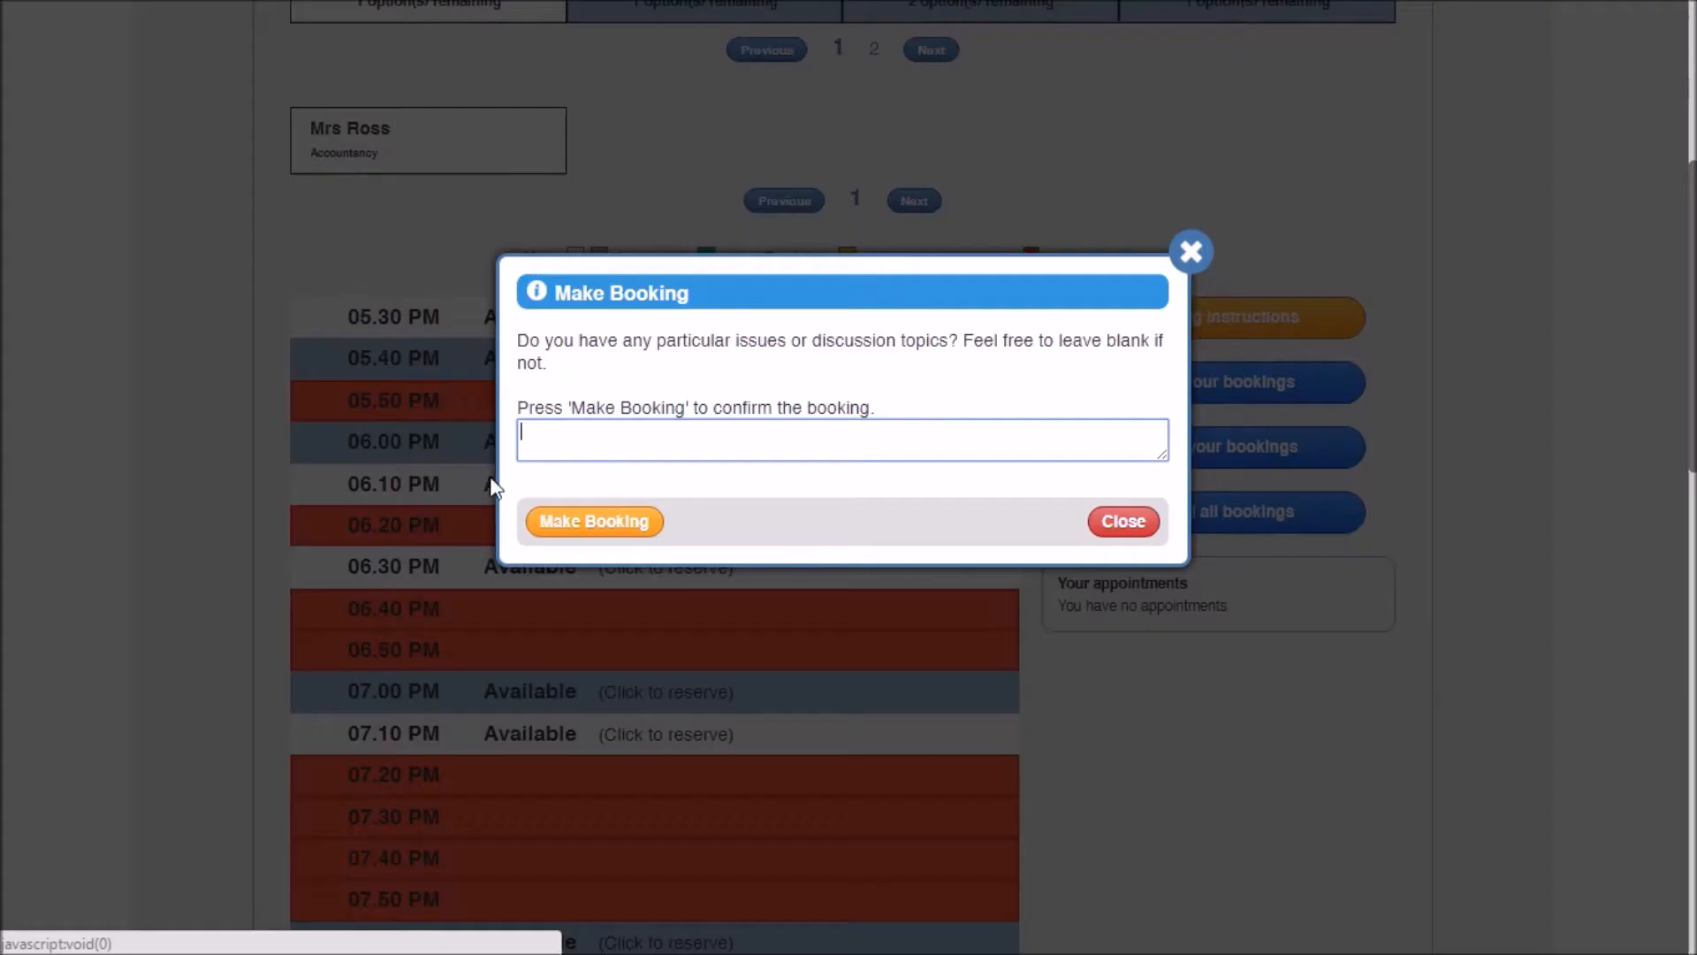
{"action": "type", "text": "Behaviour"}
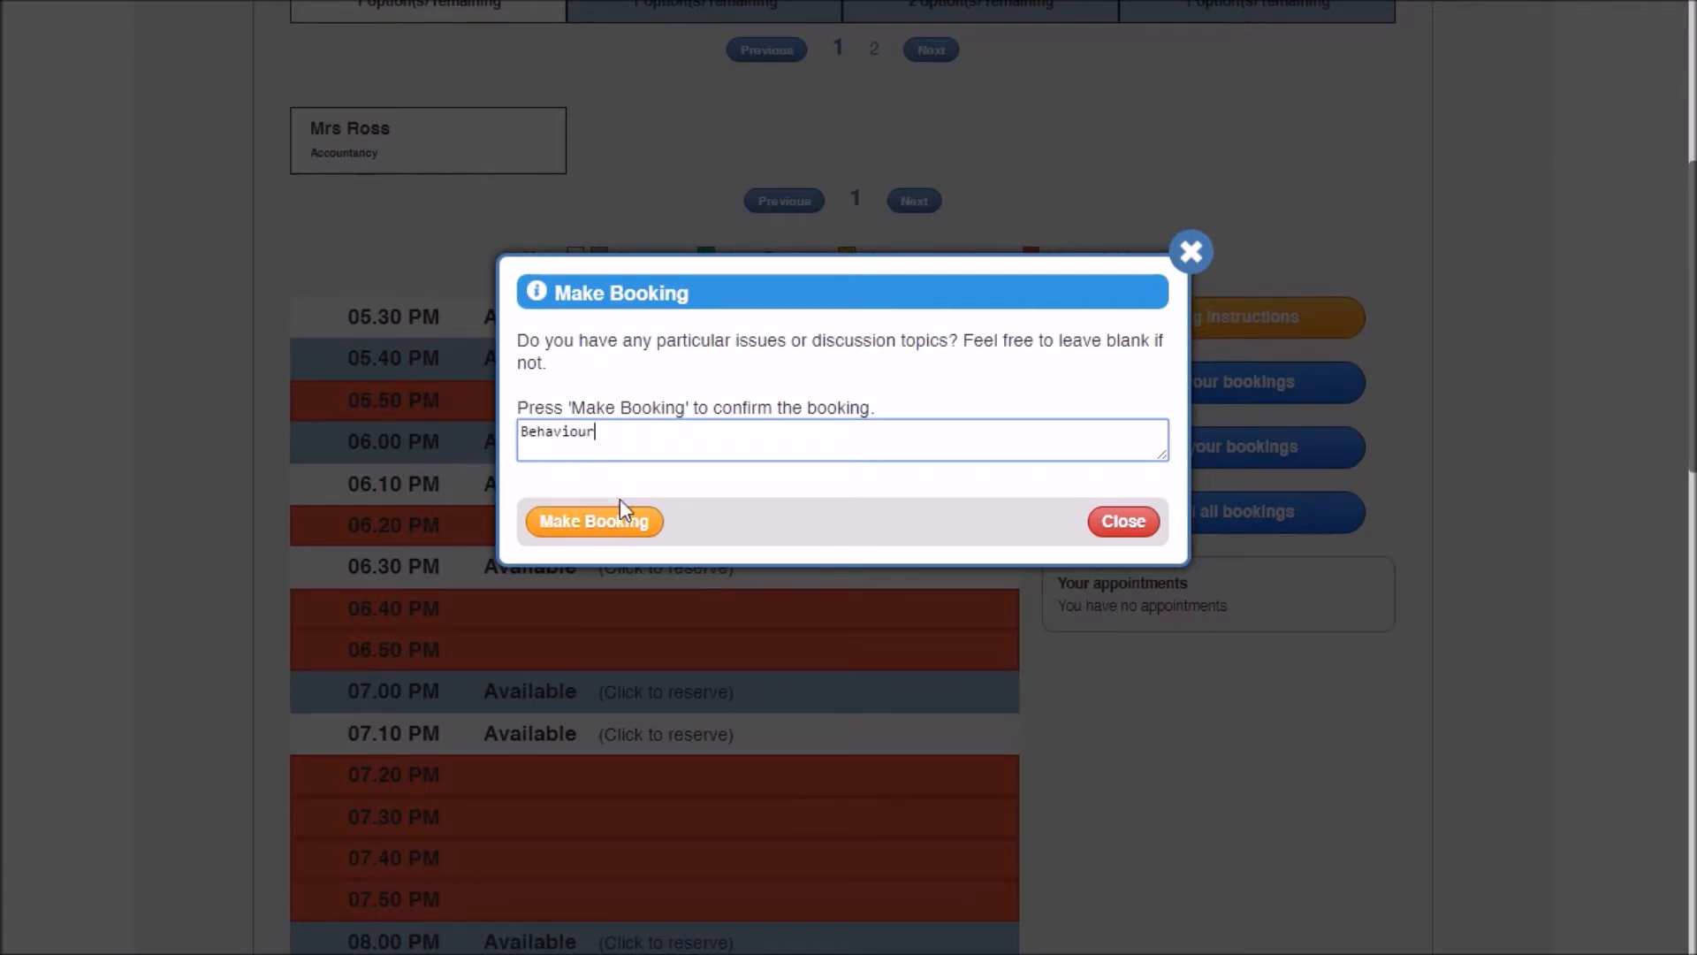
{"action": "left_click", "coordinate": [608, 521]}
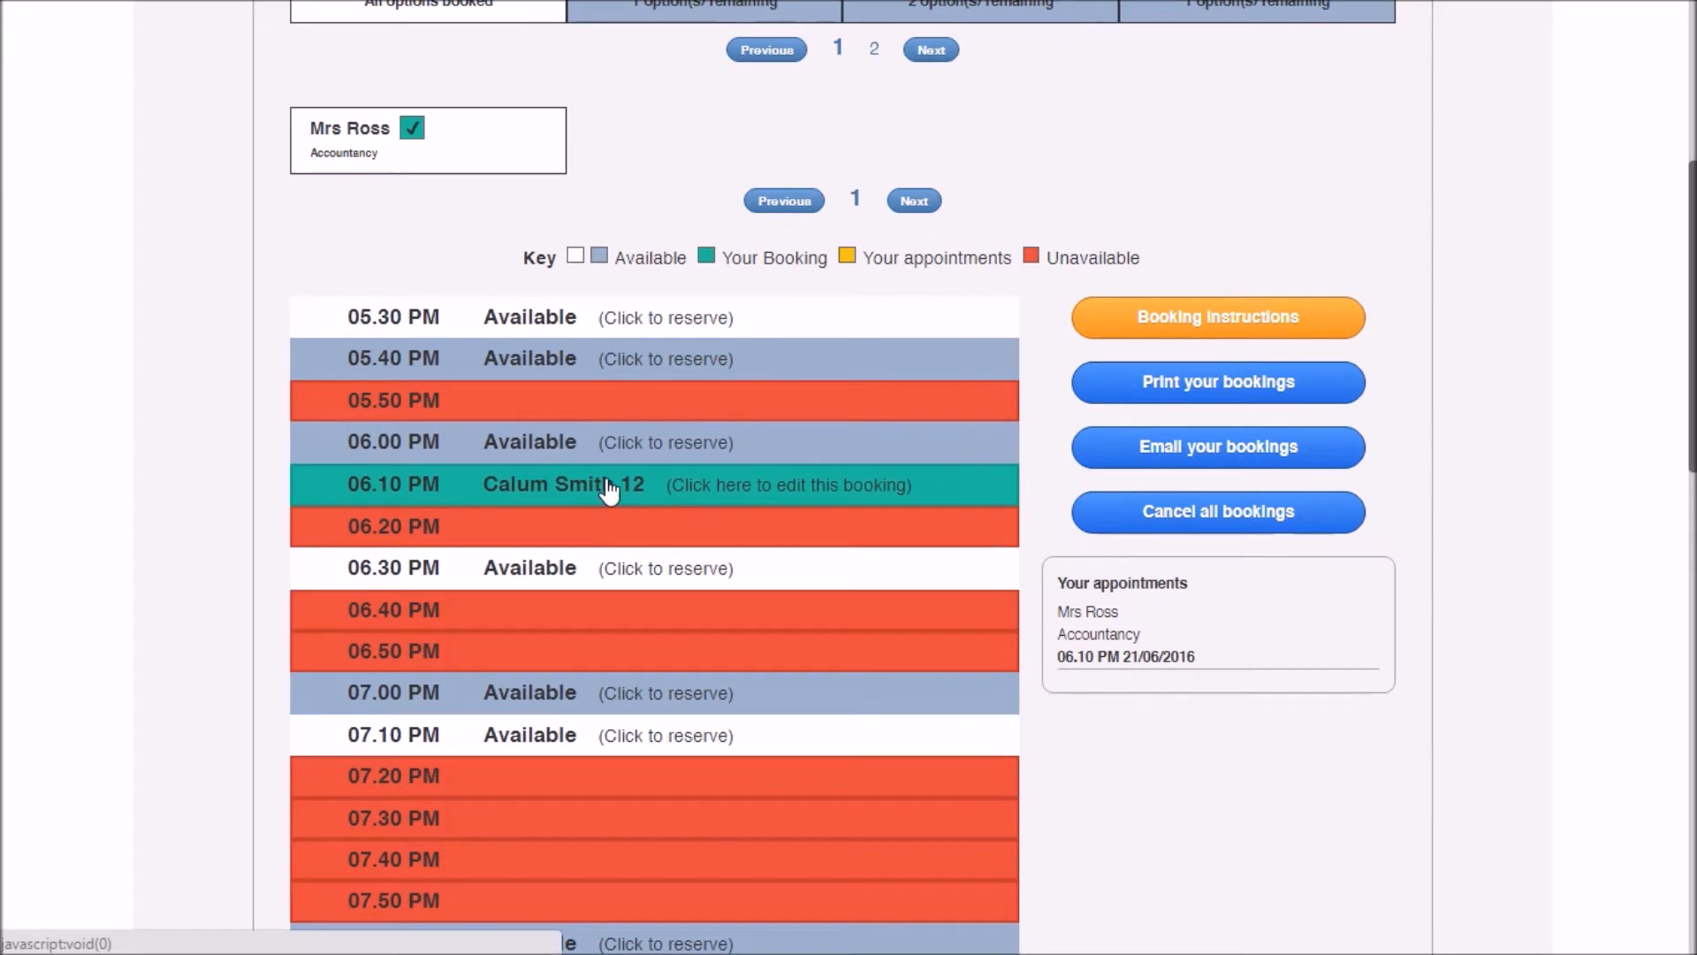
Review the comment in the booking details of the 06.10 PM Accountancy appointment, leaving it as entered.
{"action": "left_click", "coordinate": [686, 499]}
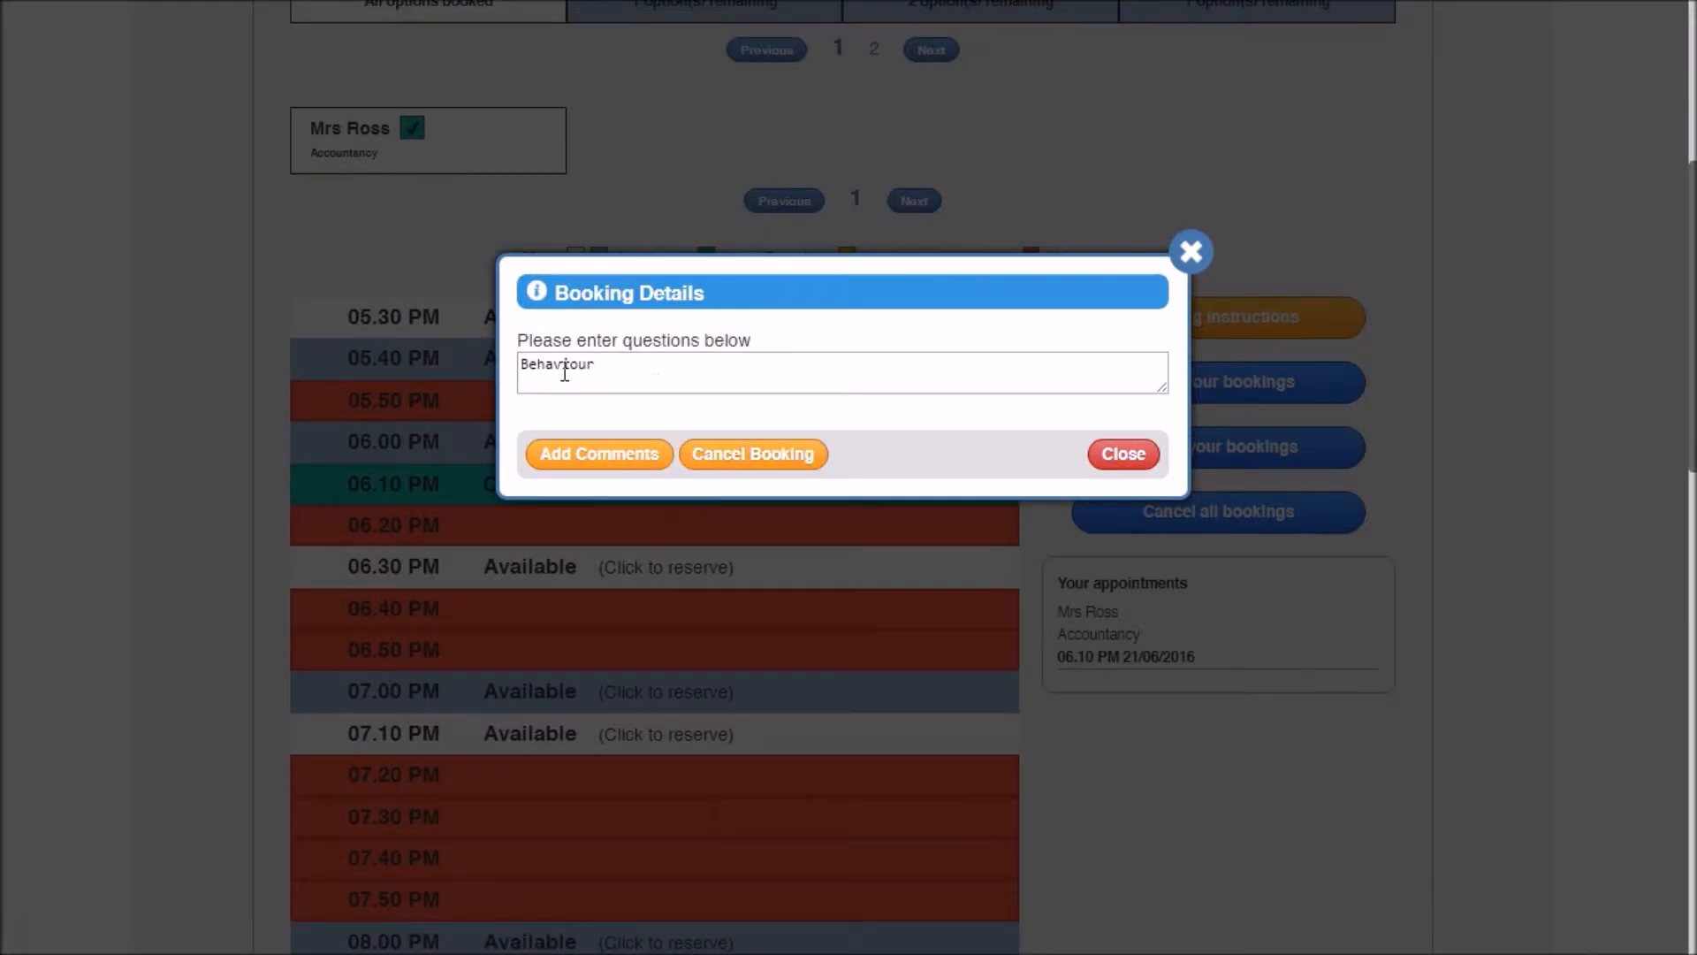
{"action": "left_click", "coordinate": [1140, 458]}
Book the English teacher at 06.20 PM without a comment.
{"action": "scroll", "coordinate": [959, 485], "scroll_direction": "up", "scroll_amount": 2}
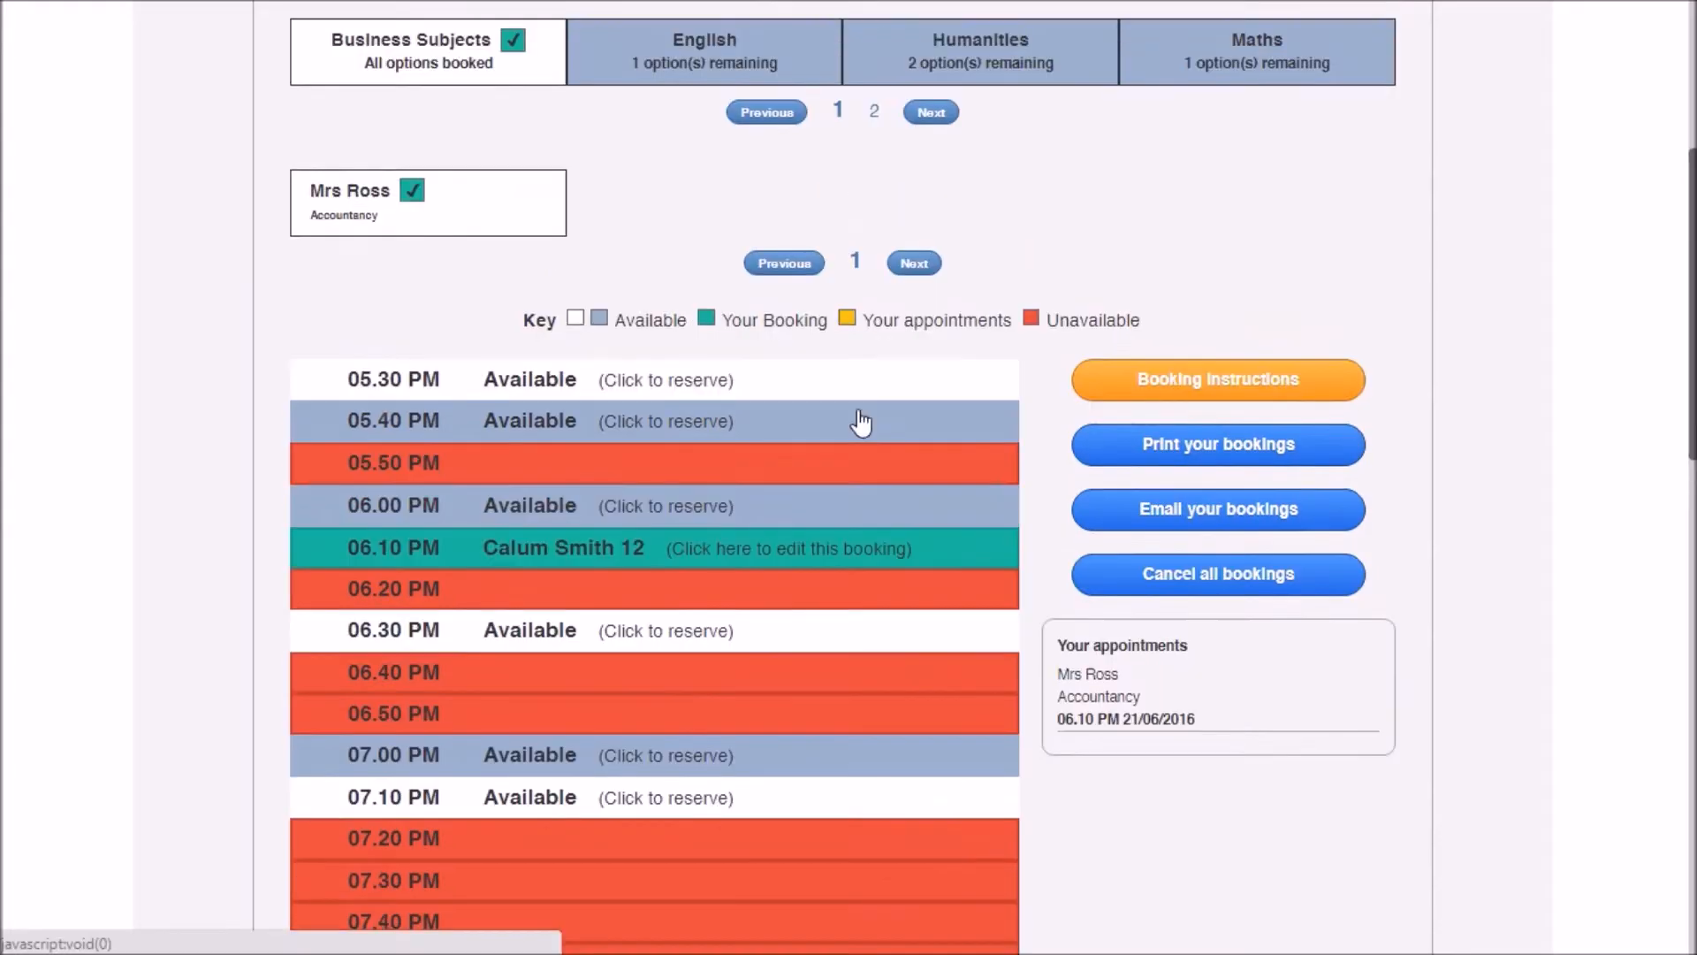
{"action": "left_click", "coordinate": [680, 151]}
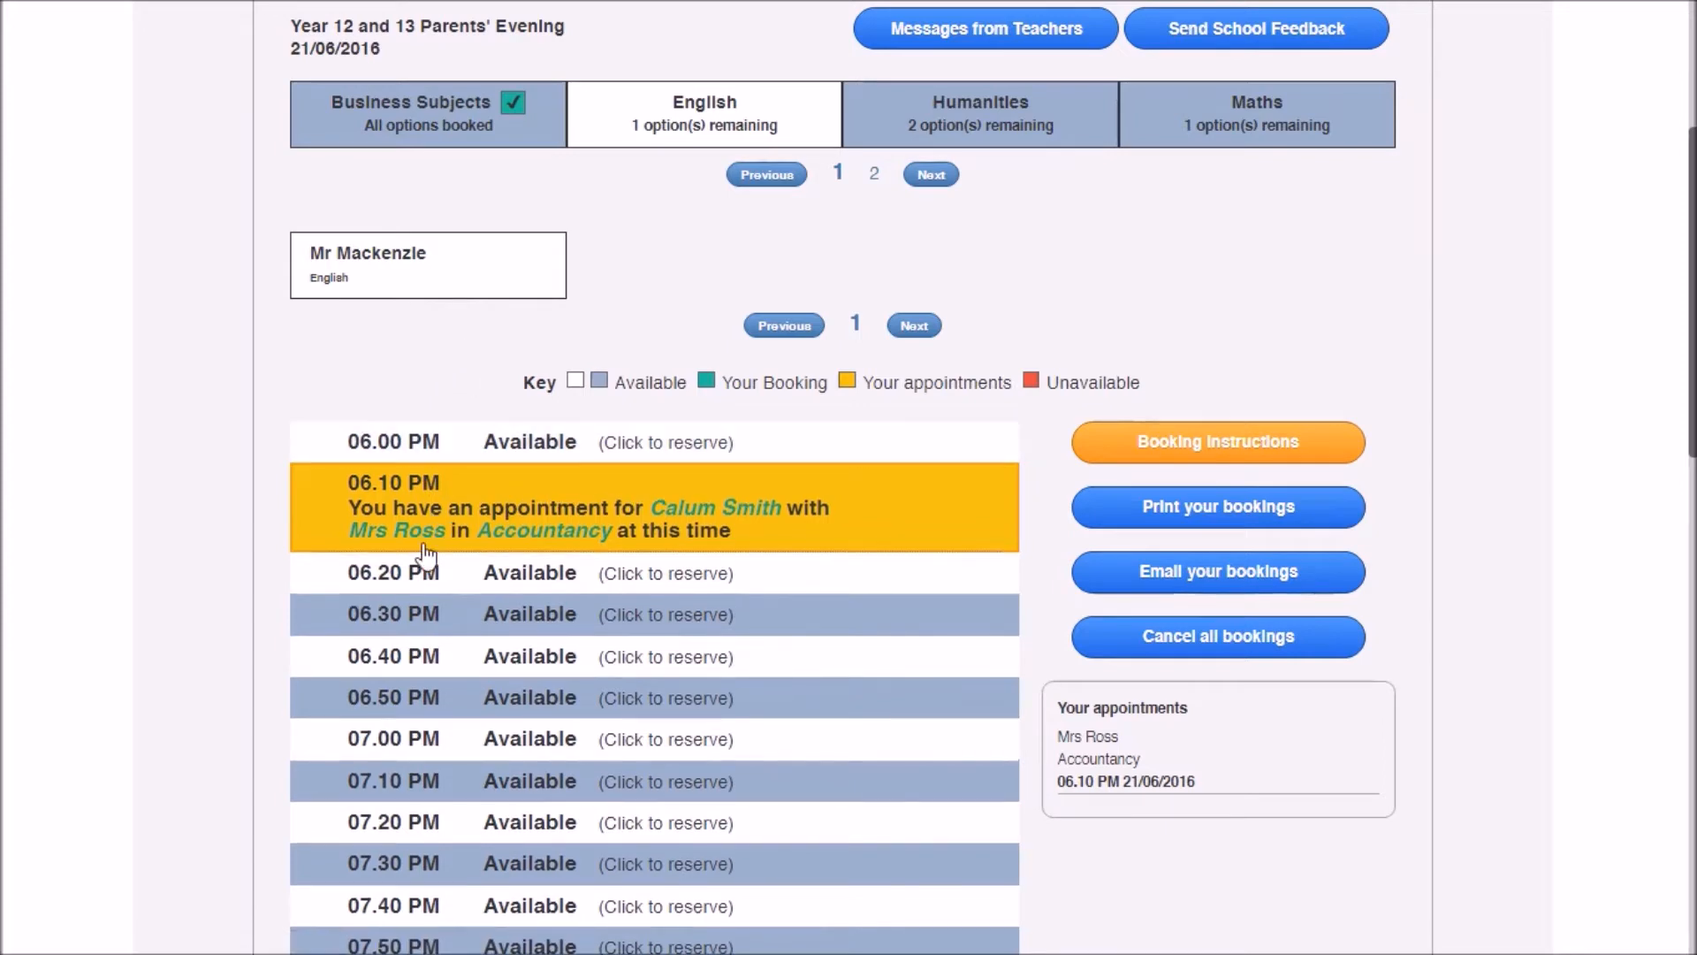
{"action": "left_click", "coordinate": [469, 581]}
{"action": "left_click", "coordinate": [579, 520]}
Book the Geography teacher under Humanities at 06.30 PM without a comment.
{"action": "left_click", "coordinate": [915, 137]}
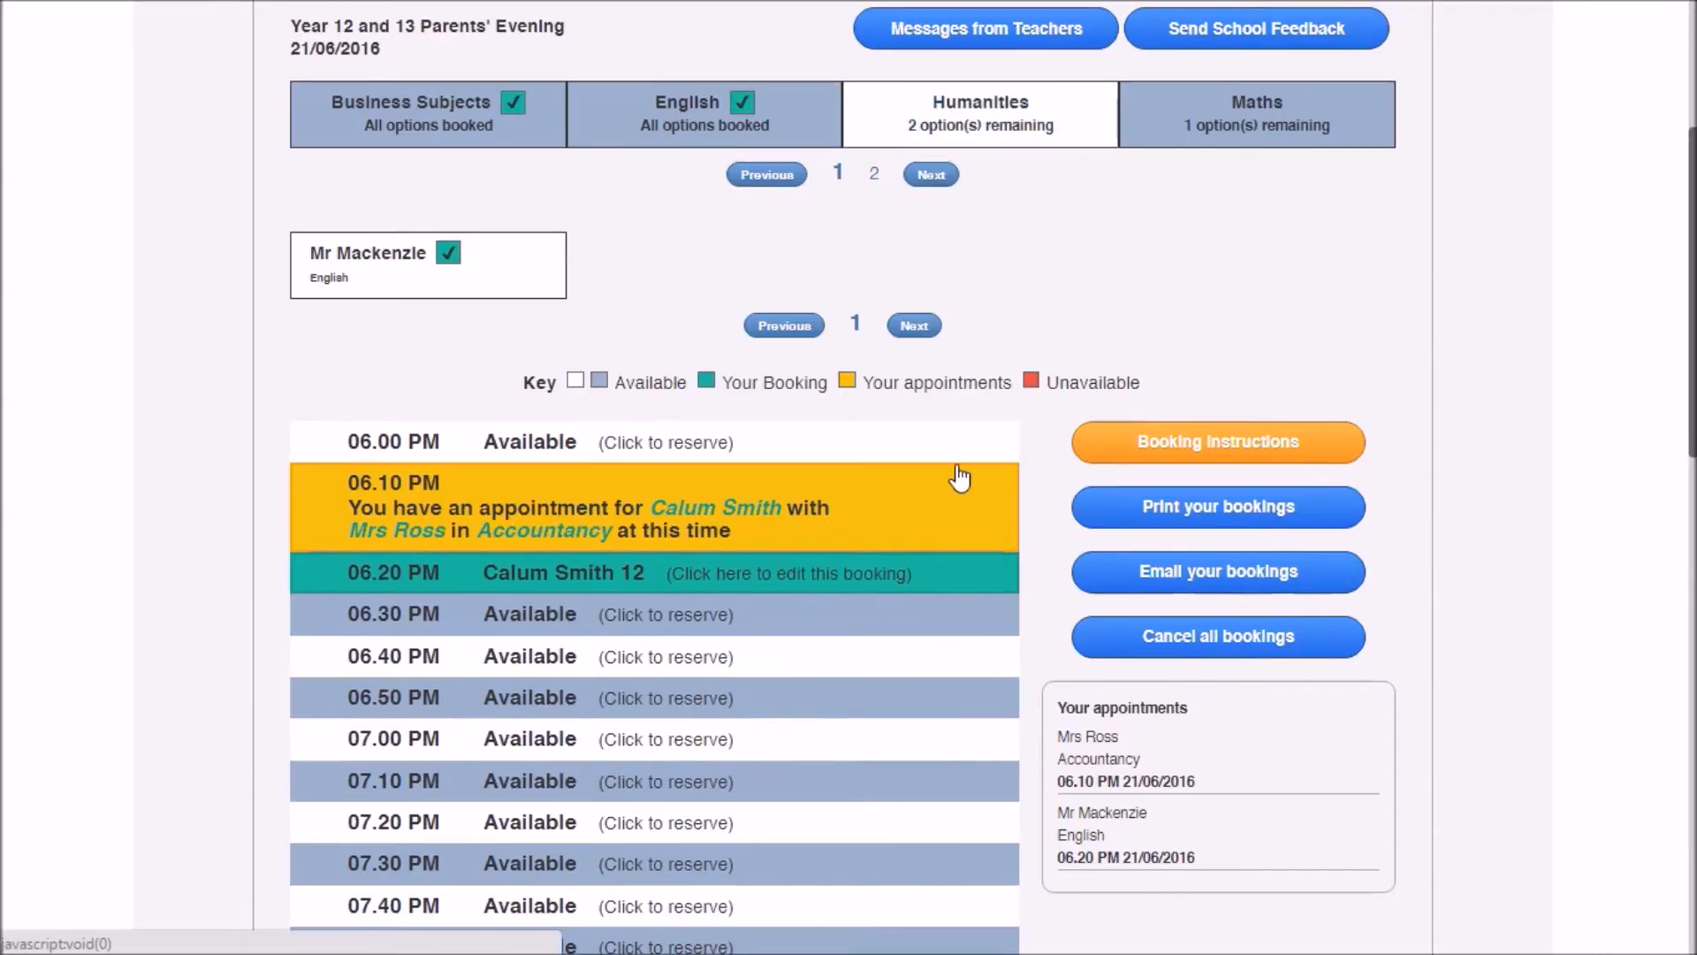
{"action": "left_click", "coordinate": [549, 660]}
{"action": "left_click", "coordinate": [645, 525]}
Book the Maths teacher at 06.40 PM without a comment.
{"action": "left_click", "coordinate": [1329, 129]}
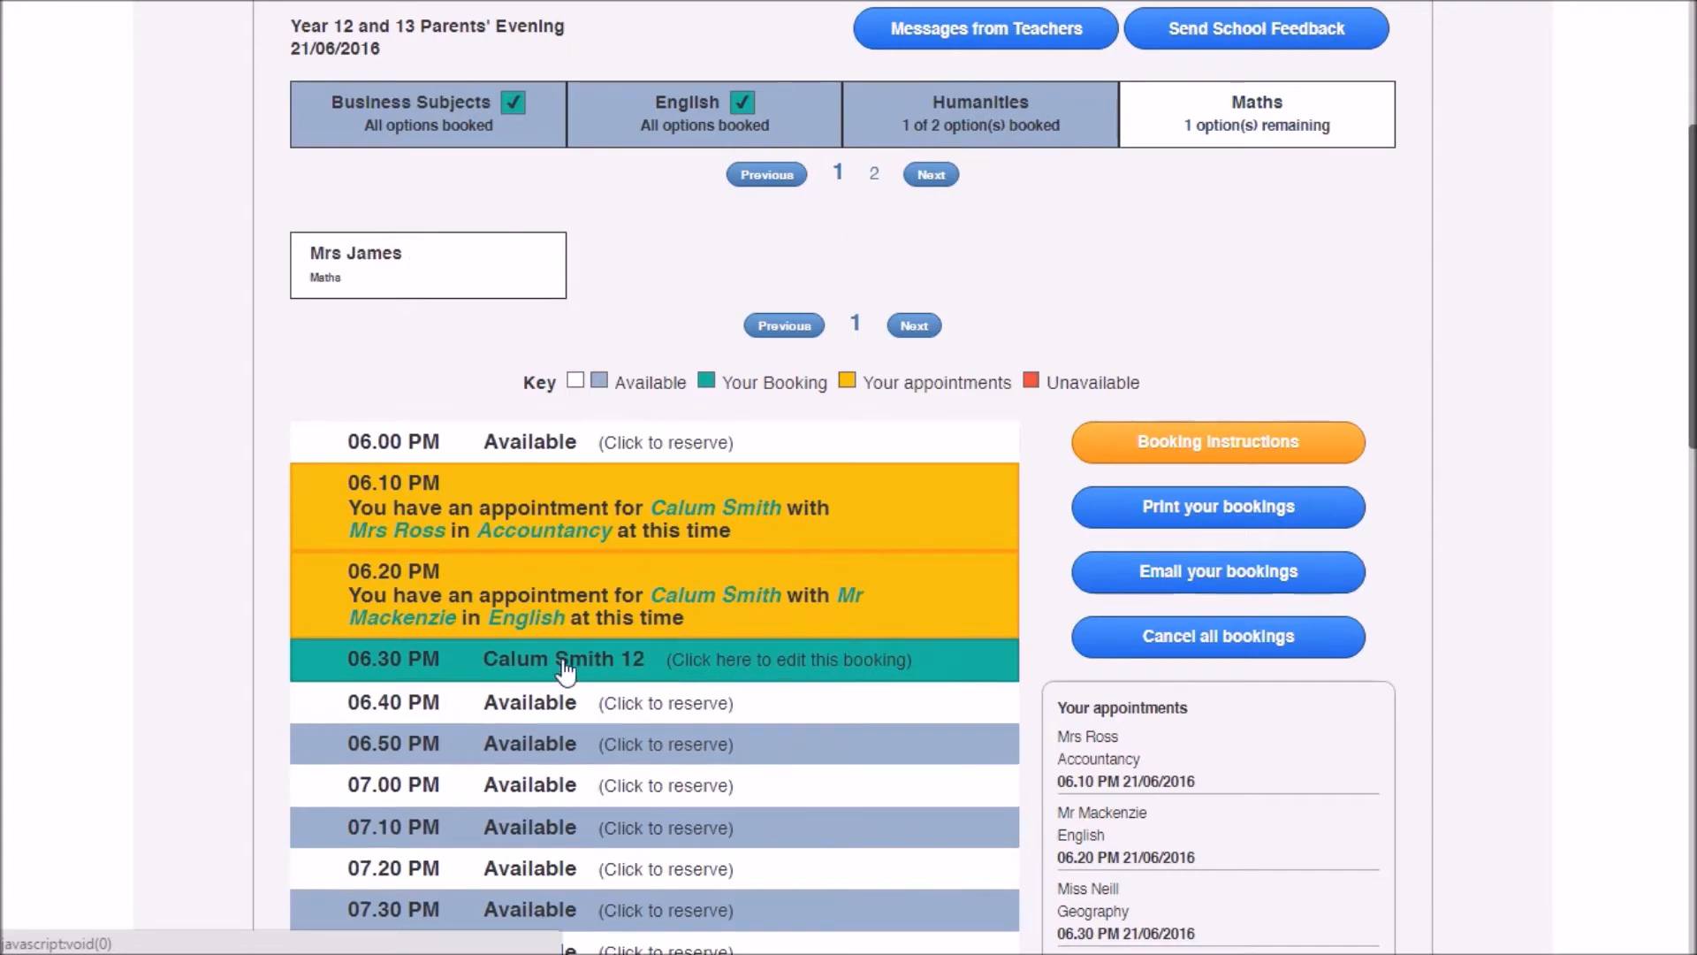
{"action": "left_click", "coordinate": [588, 748]}
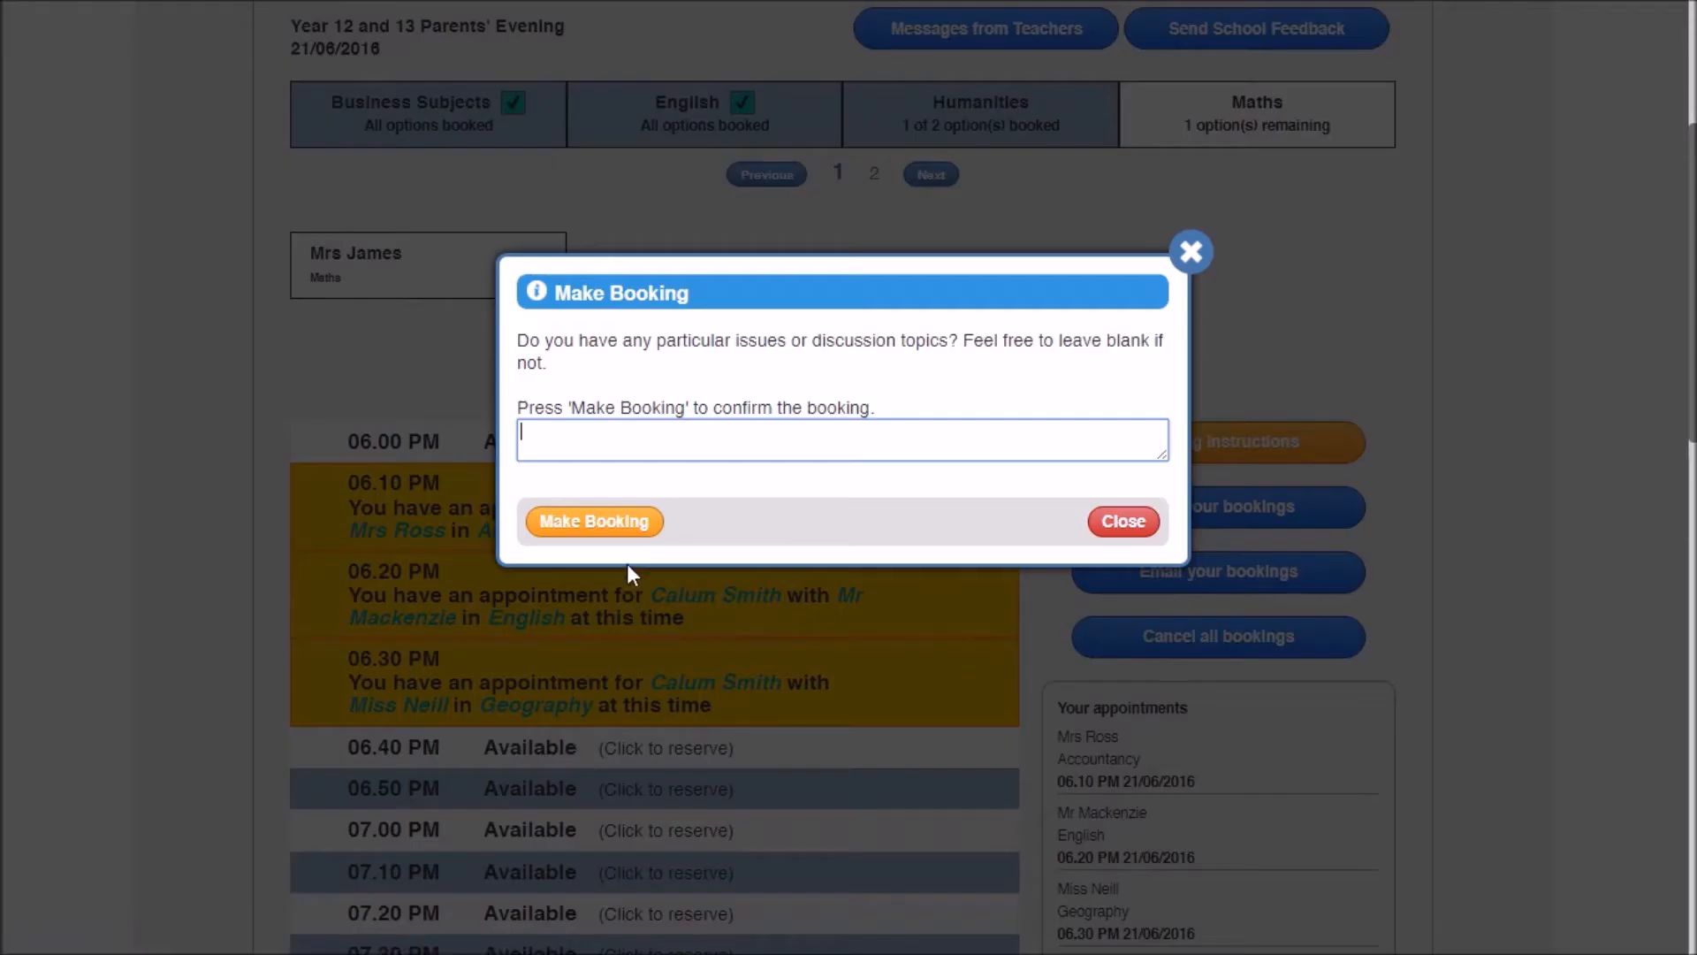
{"action": "left_click", "coordinate": [599, 522]}
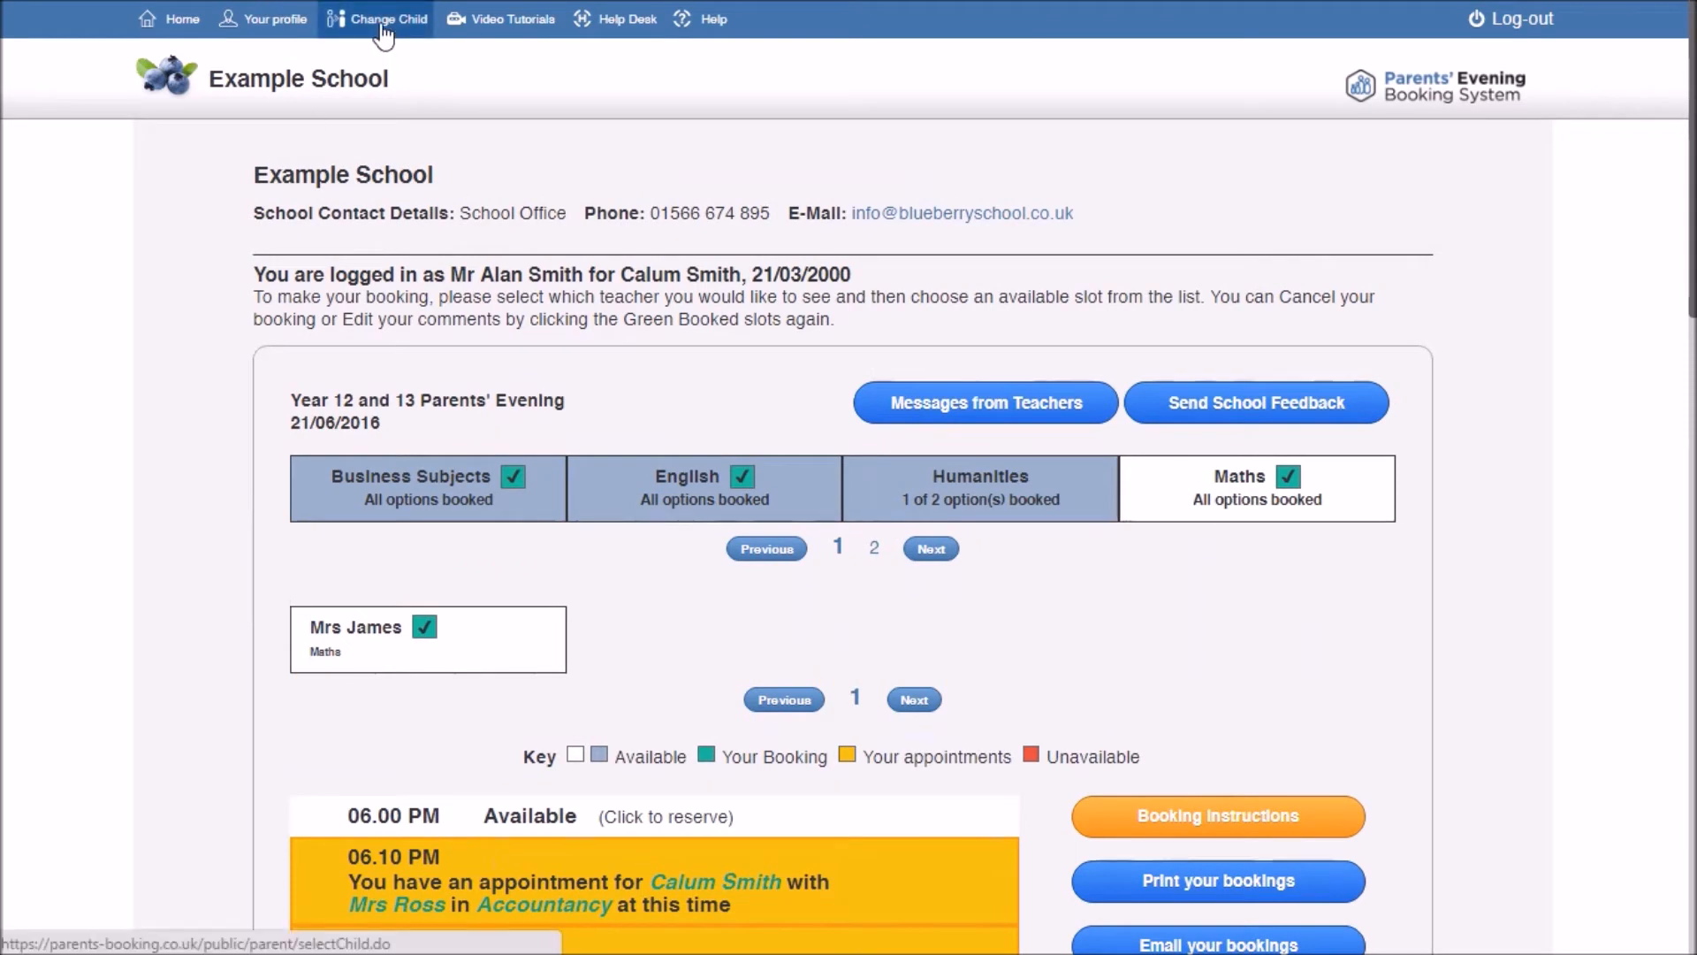
Cancel all of the child's appointments made for the parents' evening.
{"action": "left_click", "coordinate": [383, 27]}
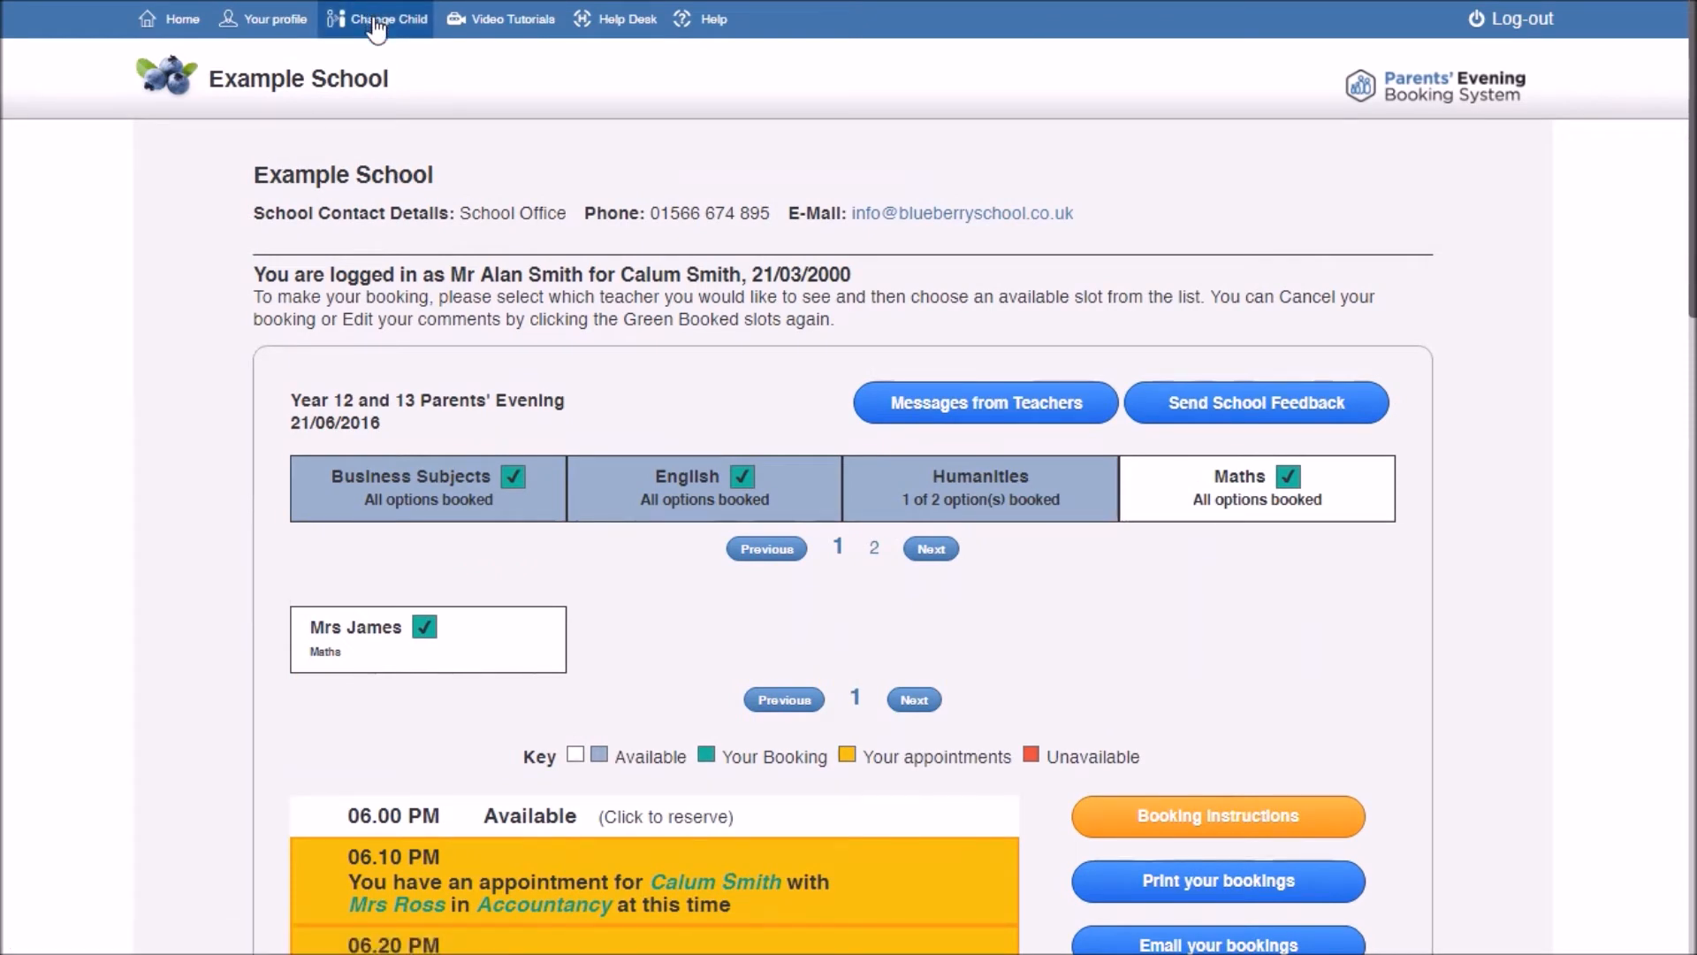
{"action": "scroll", "coordinate": [426, 146], "scroll_direction": "down", "scroll_amount": 4}
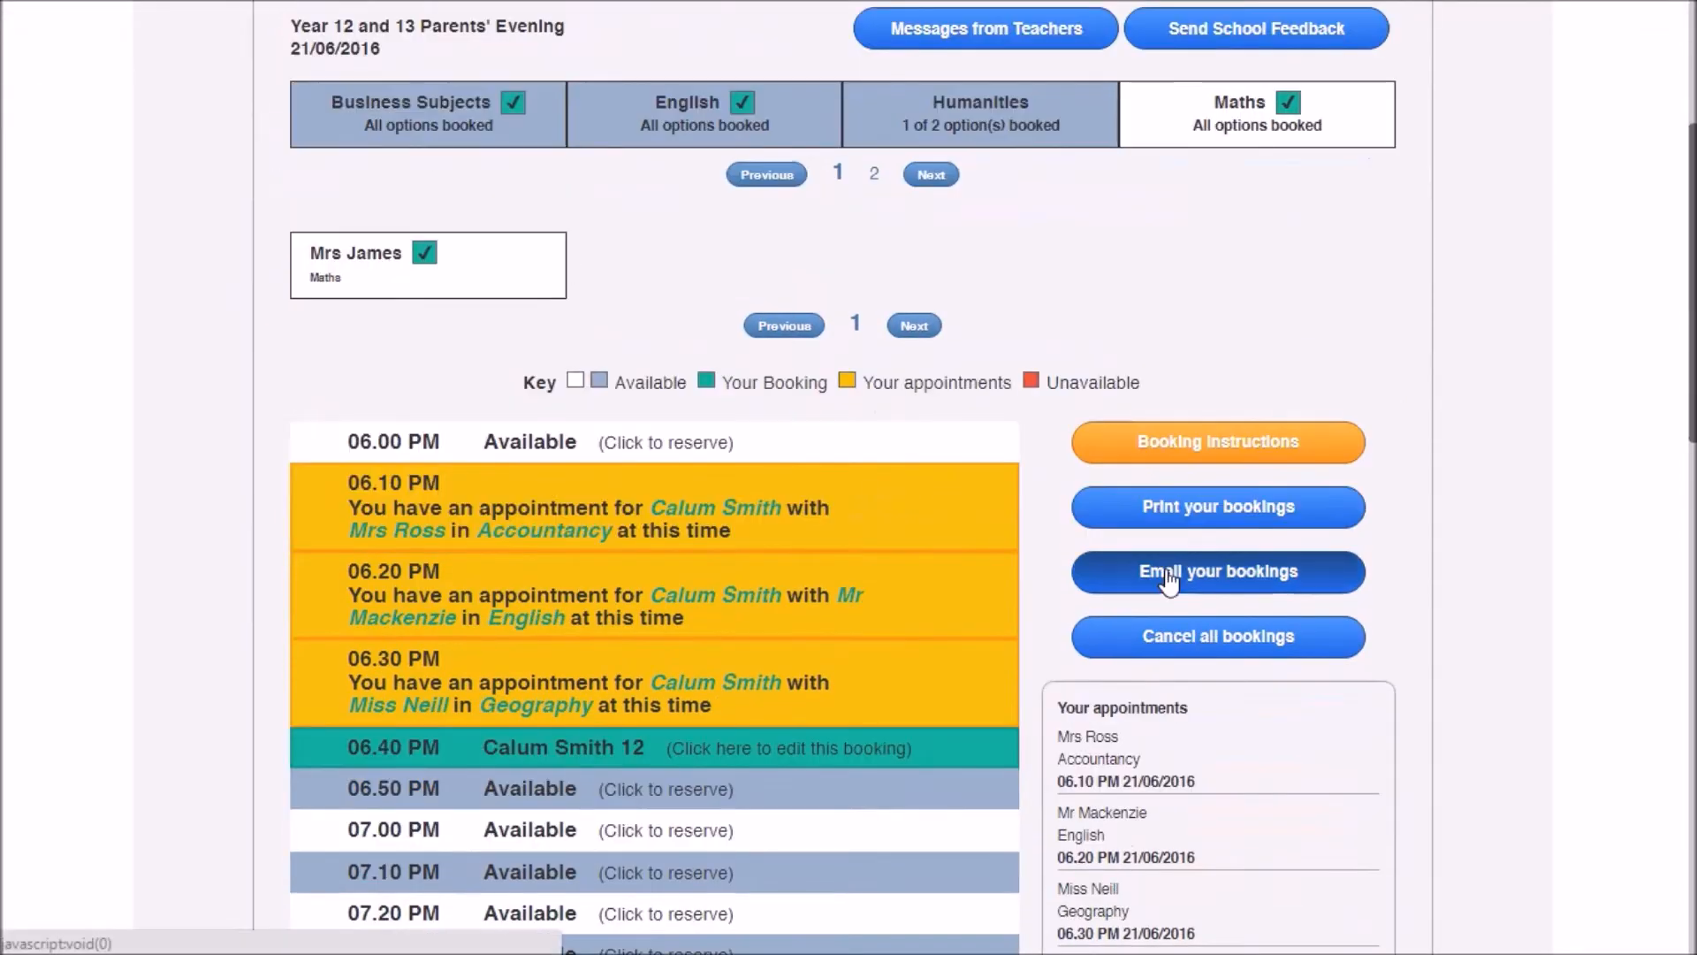
{"action": "left_click", "coordinate": [1216, 648]}
{"action": "left_click", "coordinate": [573, 416]}
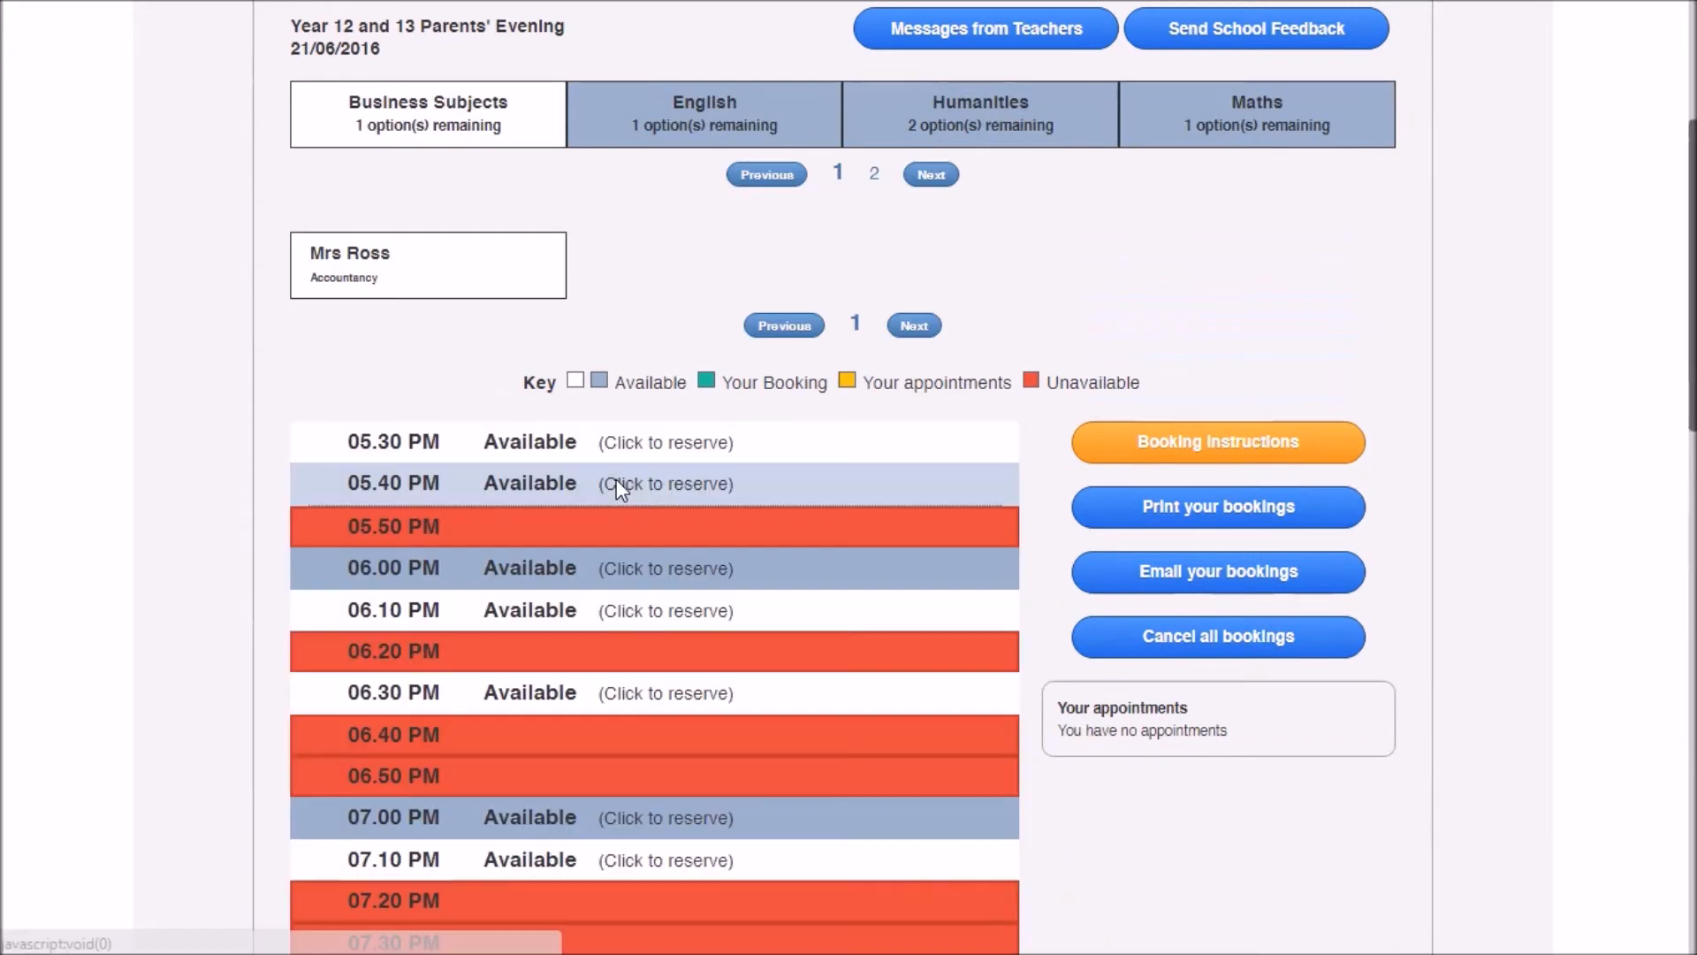
Return to the list of parents' evenings and start automated booking for the Year 12 and 13 Parents' Evening.
{"action": "scroll", "coordinate": [622, 489], "scroll_direction": "up", "scroll_amount": 4}
{"action": "left_click", "coordinate": [170, 25]}
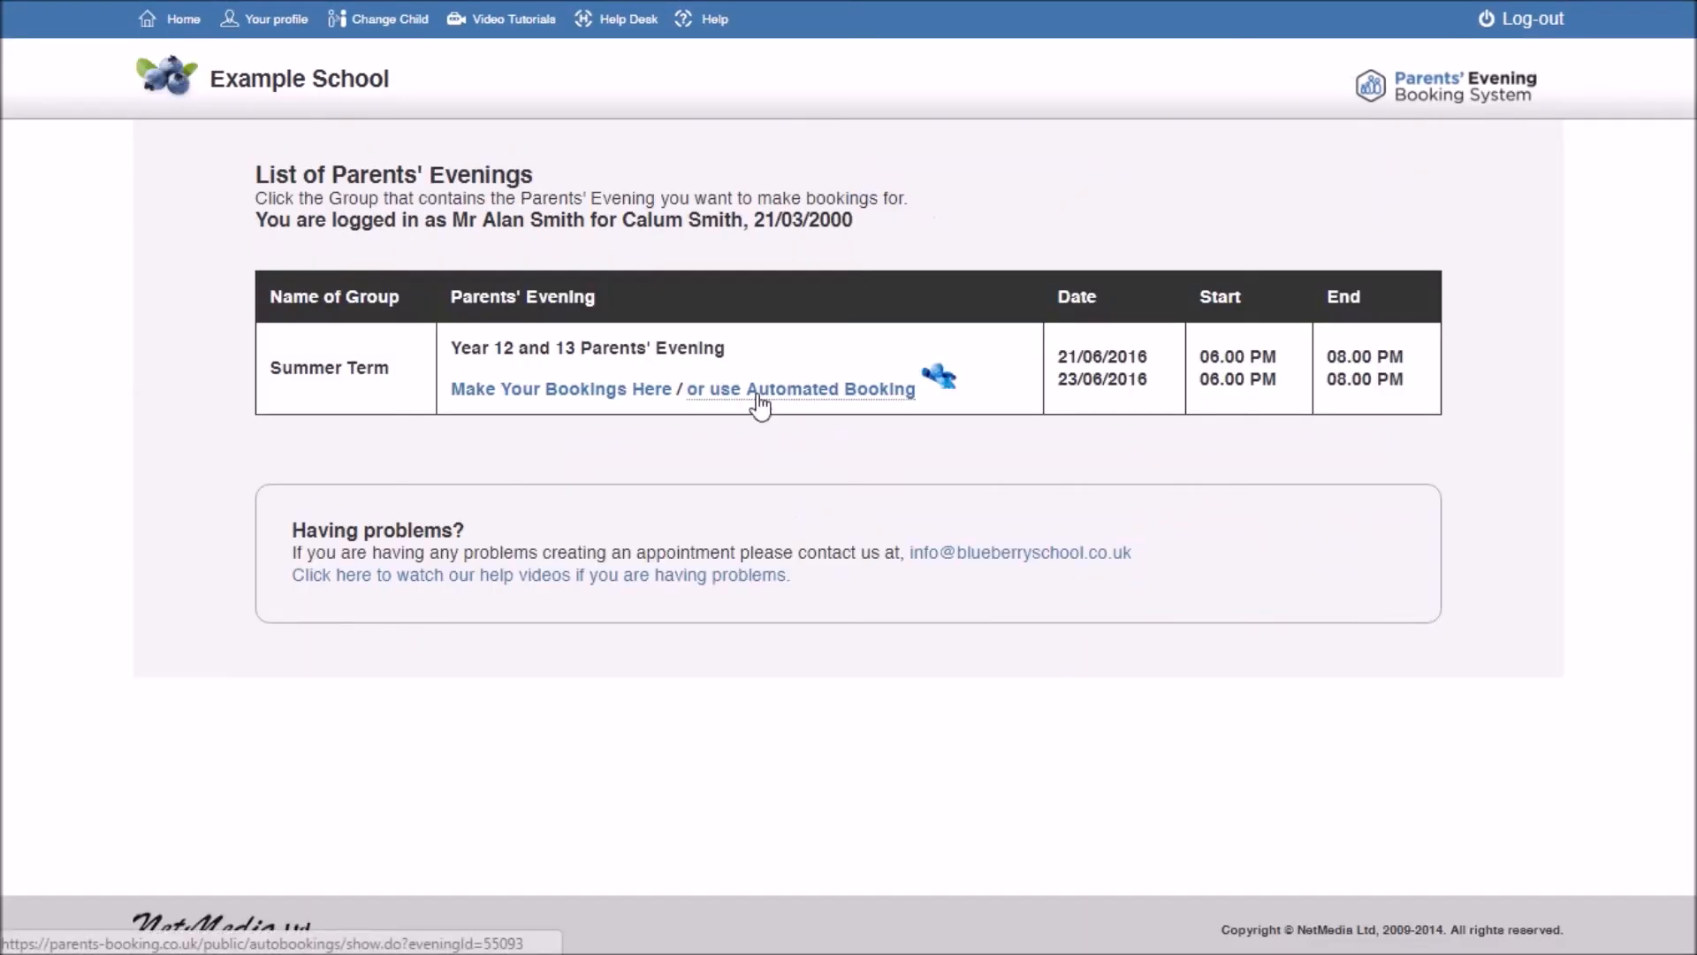
{"action": "left_click", "coordinate": [760, 406]}
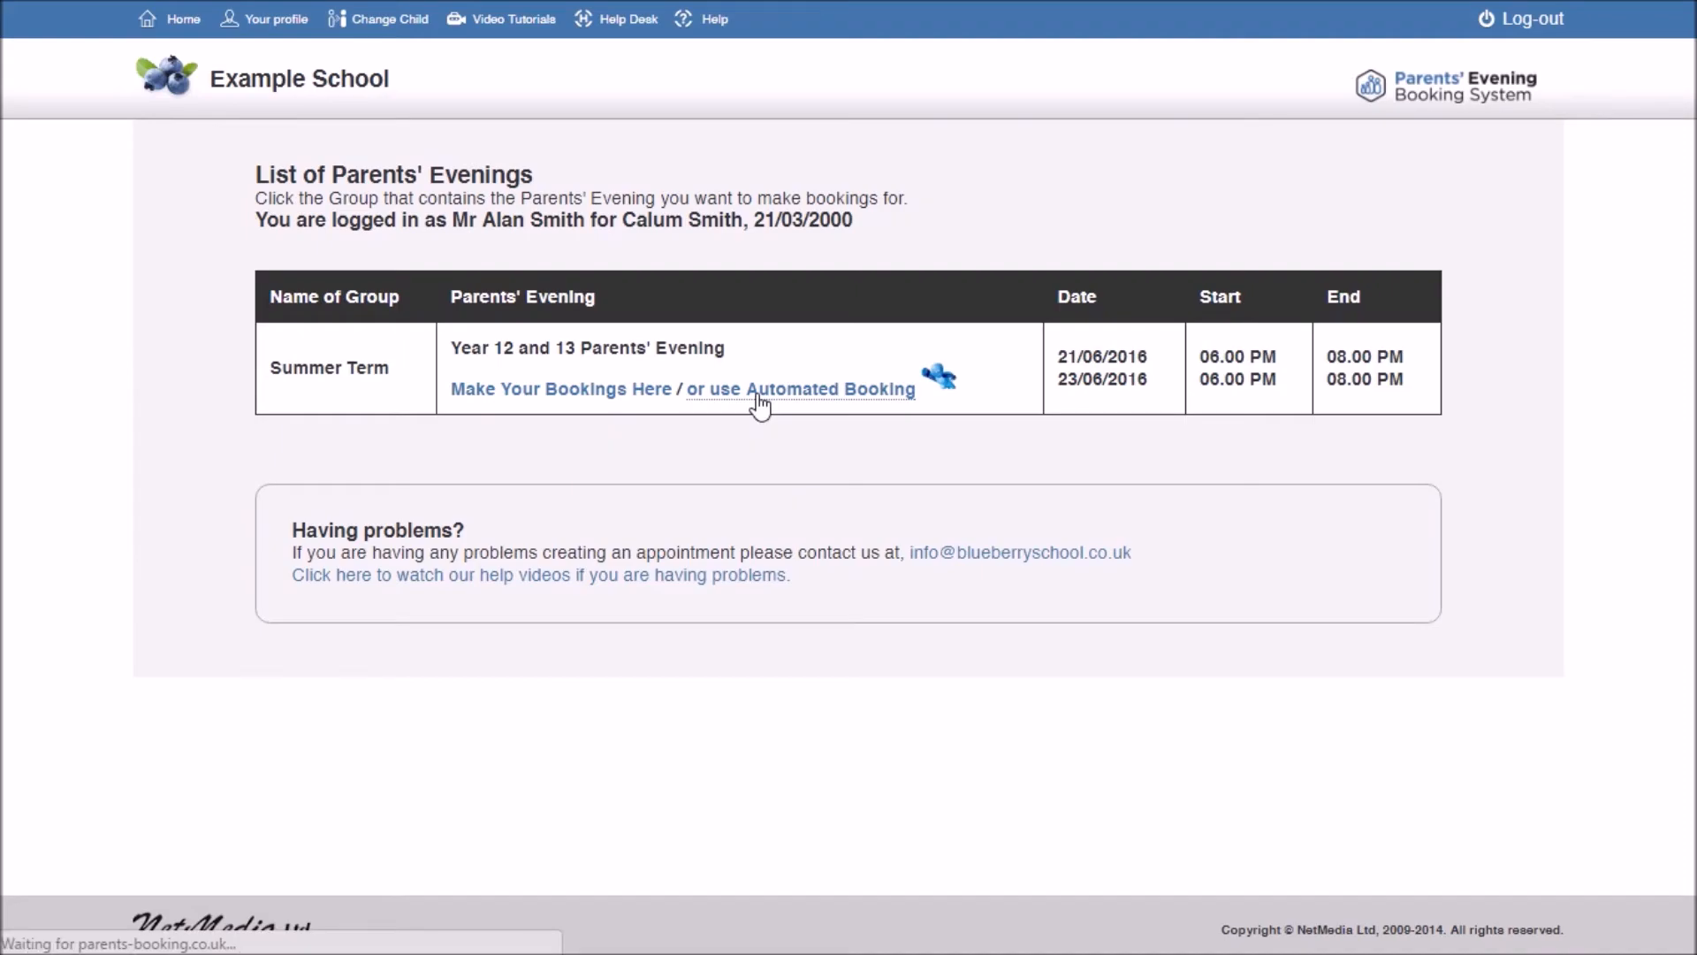
Add the Geography, Science and PE teachers for the first child, and extend the selection to all of that child's teachers.
{"action": "scroll", "coordinate": [656, 431], "scroll_direction": "down", "scroll_amount": 3}
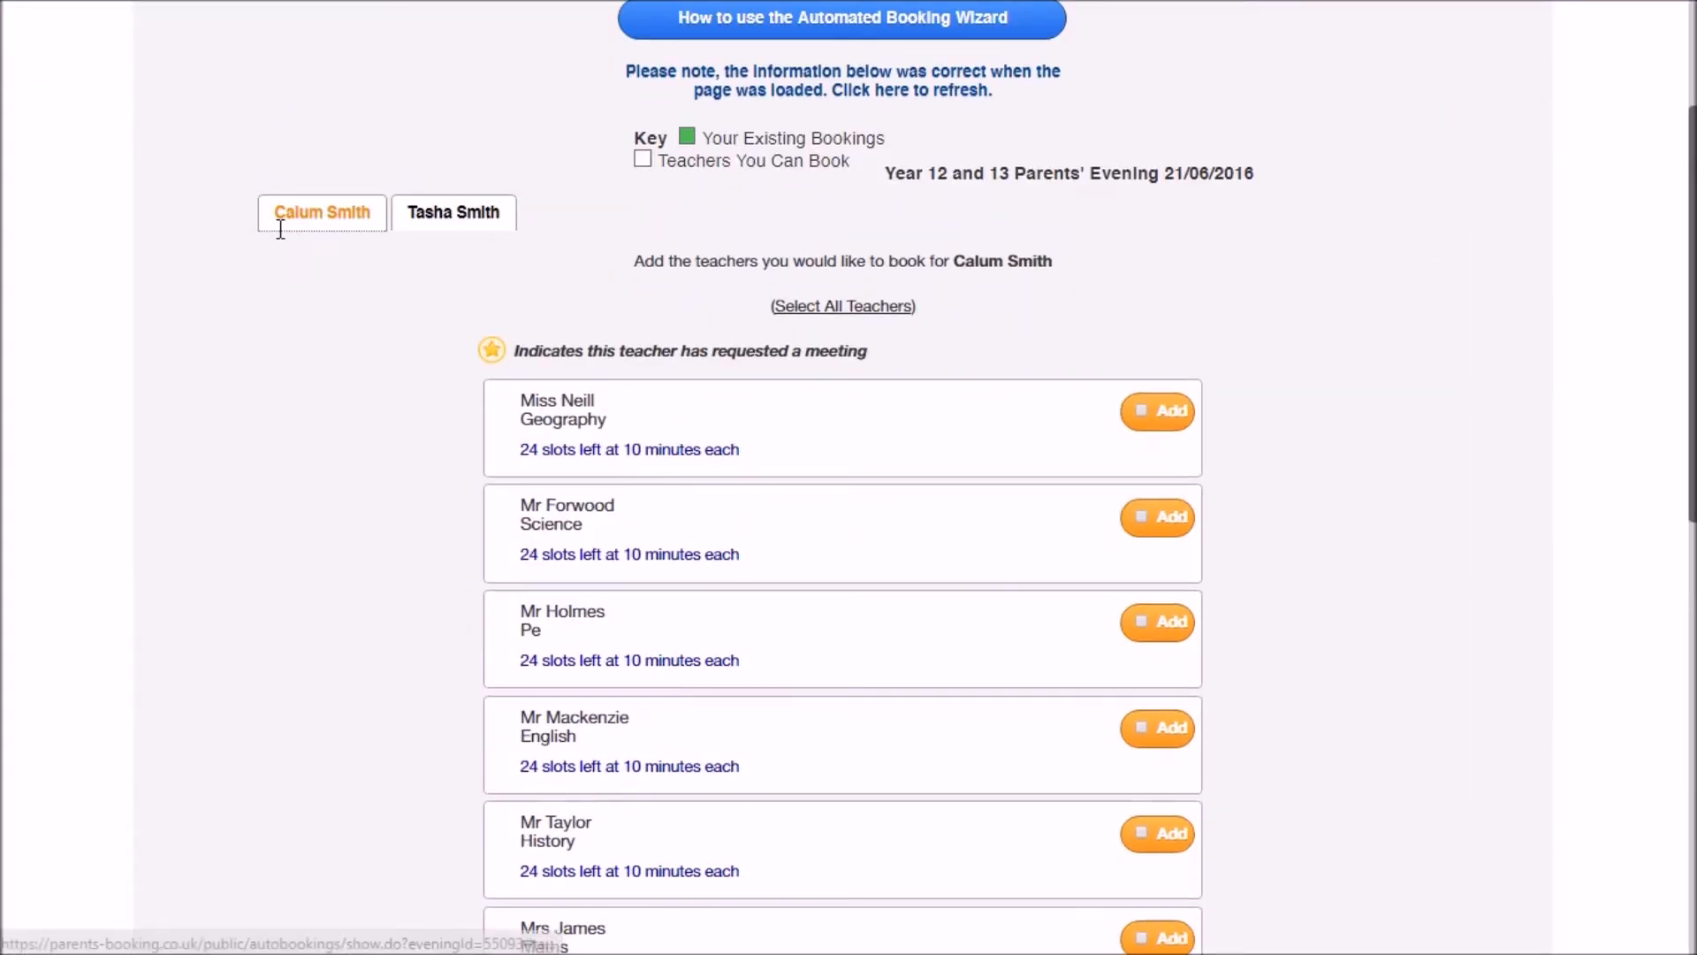
{"action": "left_click", "coordinate": [472, 226]}
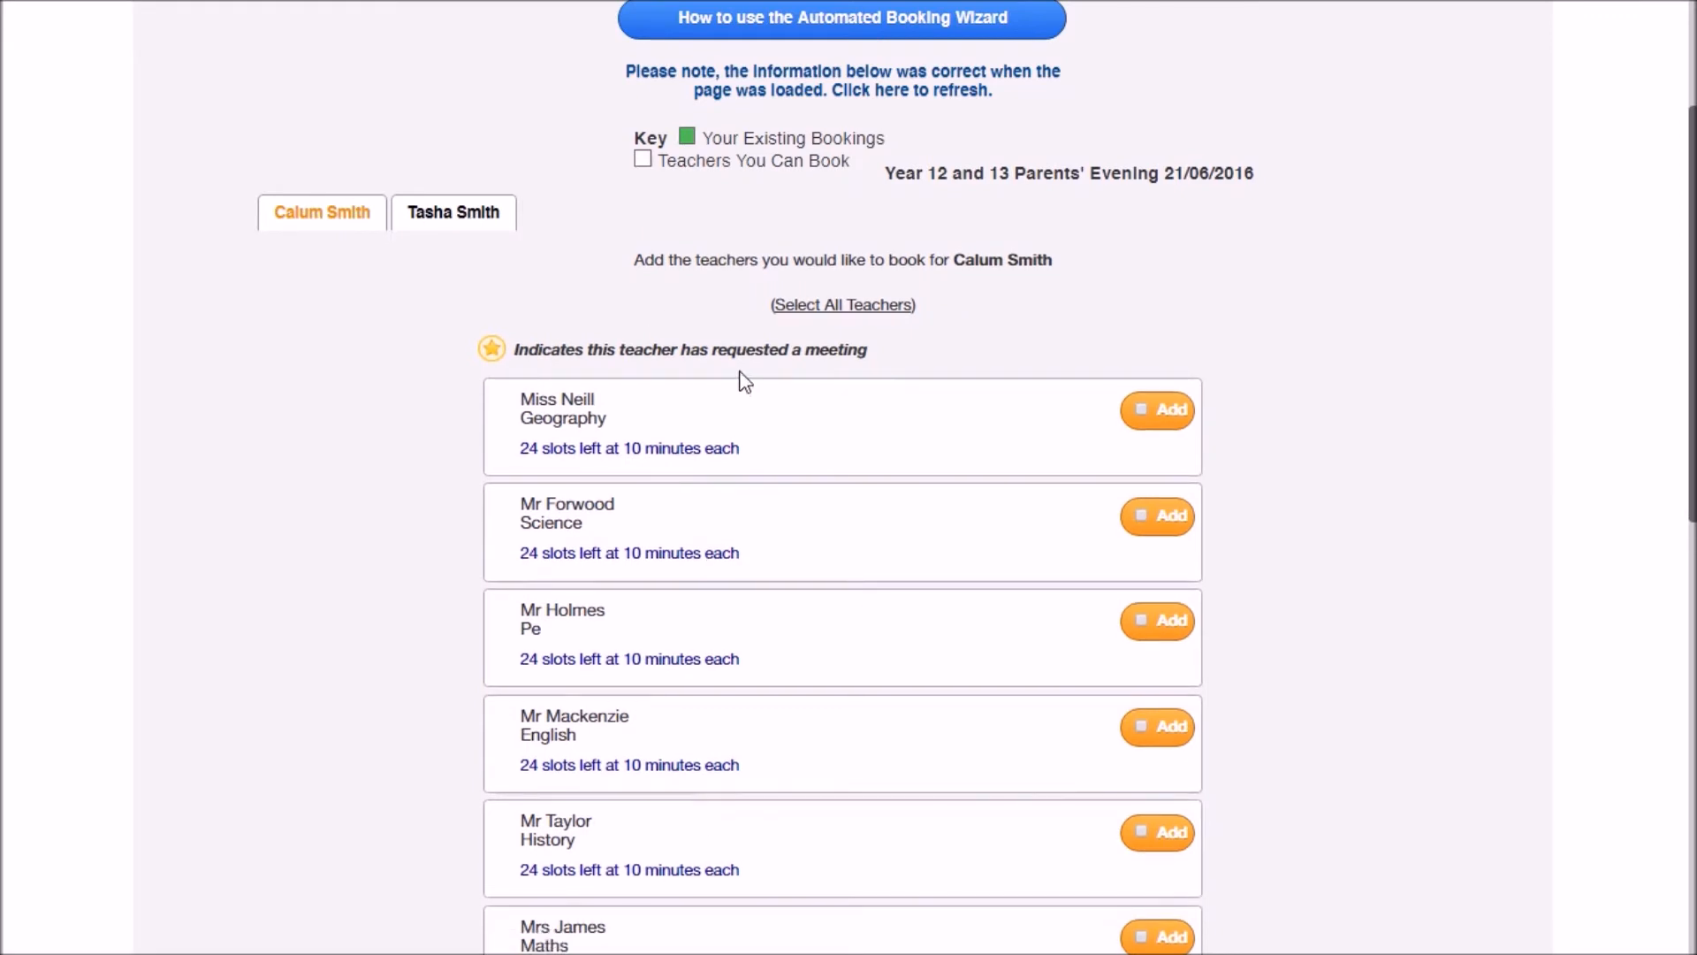
{"action": "left_click", "coordinate": [353, 225]}
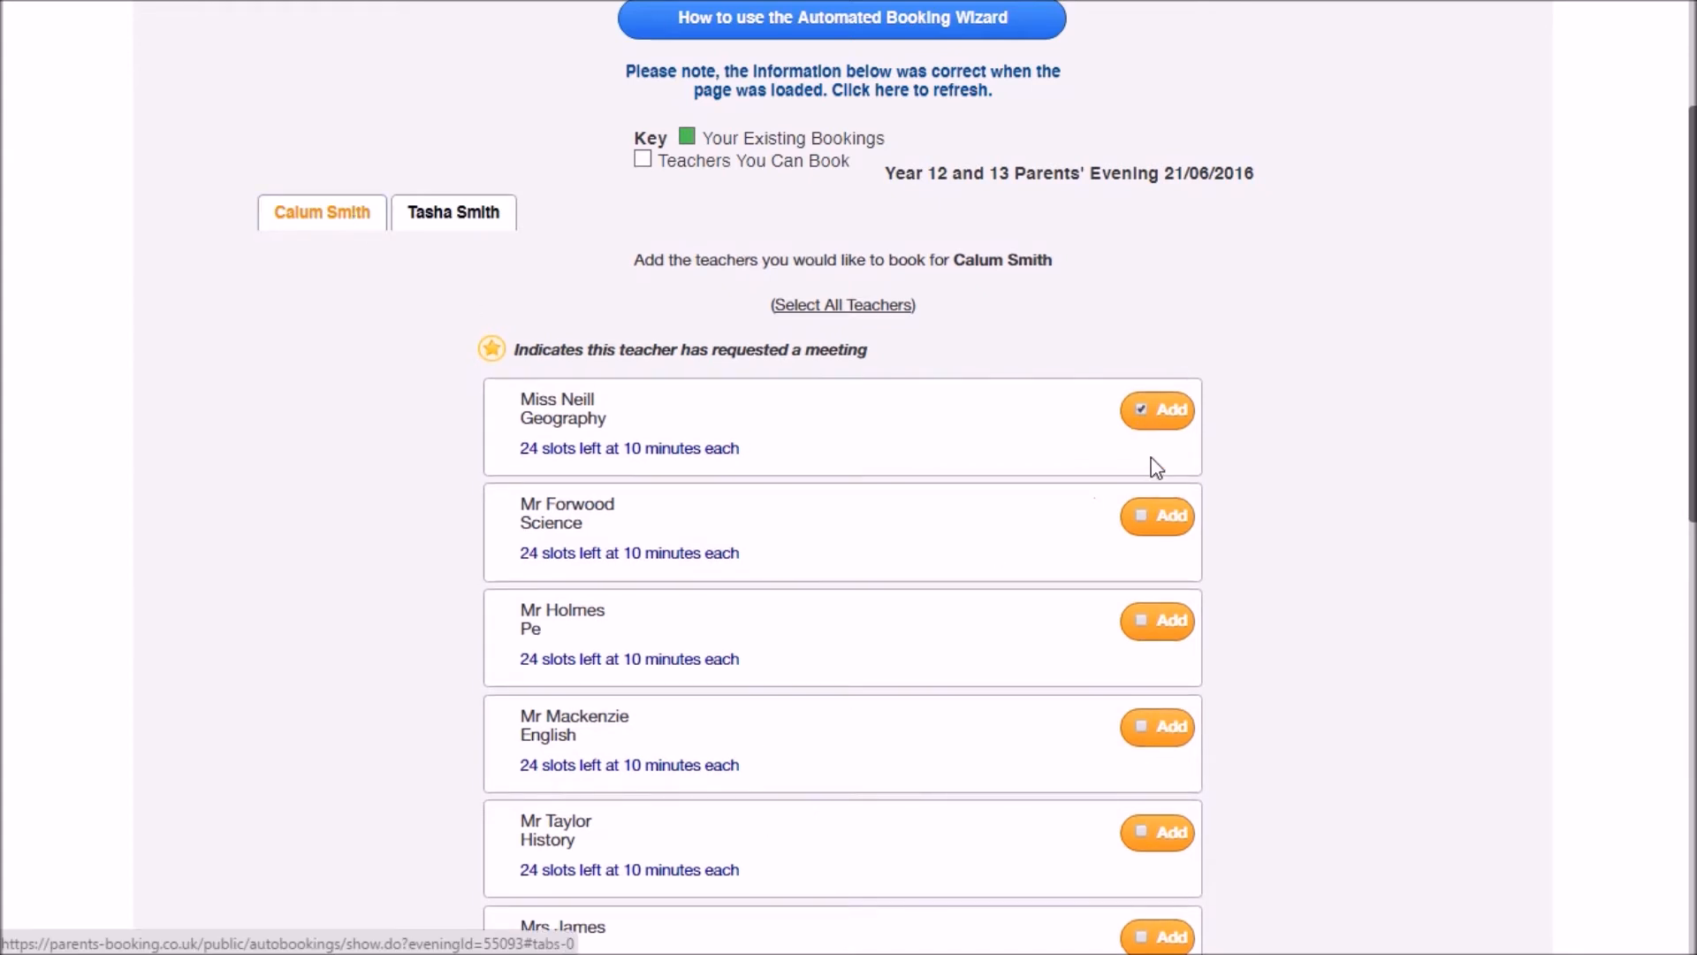
{"action": "left_click", "coordinate": [1153, 411]}
{"action": "left_click", "coordinate": [1152, 518]}
{"action": "left_click", "coordinate": [1161, 619]}
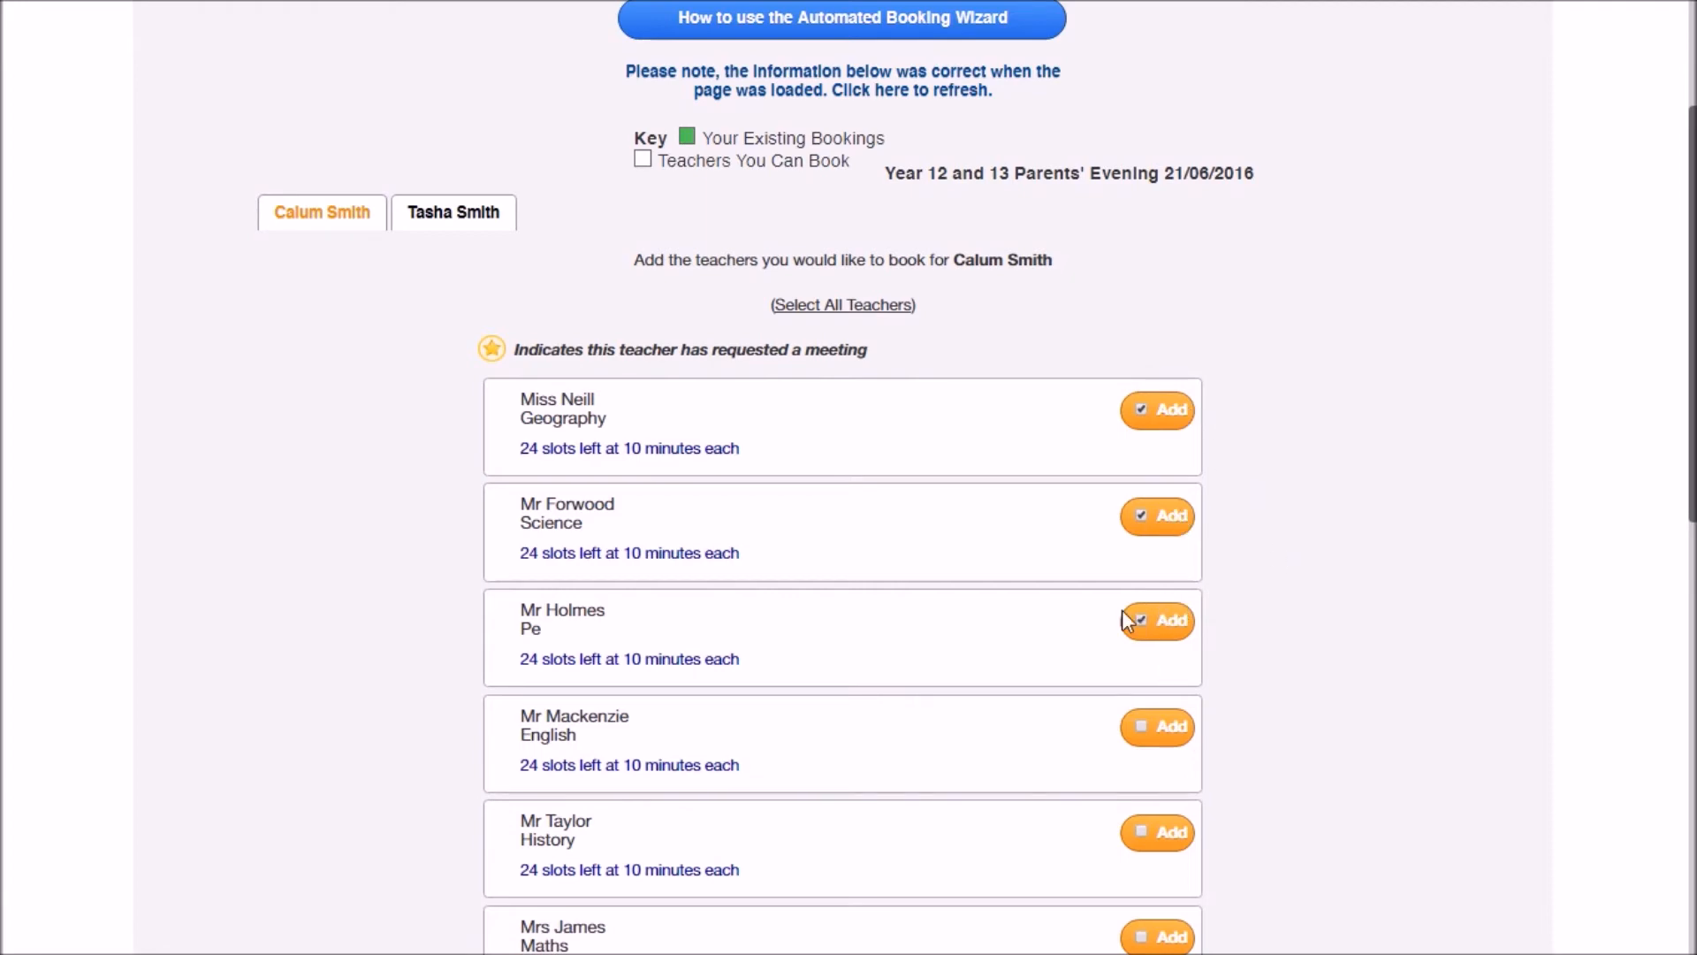
{"action": "left_click", "coordinate": [841, 306]}
{"action": "scroll", "coordinate": [944, 465], "scroll_direction": "down", "scroll_amount": 3}
Add the Business Management, Geography and Science teachers for the second child.
{"action": "scroll", "coordinate": [949, 477], "scroll_direction": "up", "scroll_amount": 3}
{"action": "left_click", "coordinate": [455, 223]}
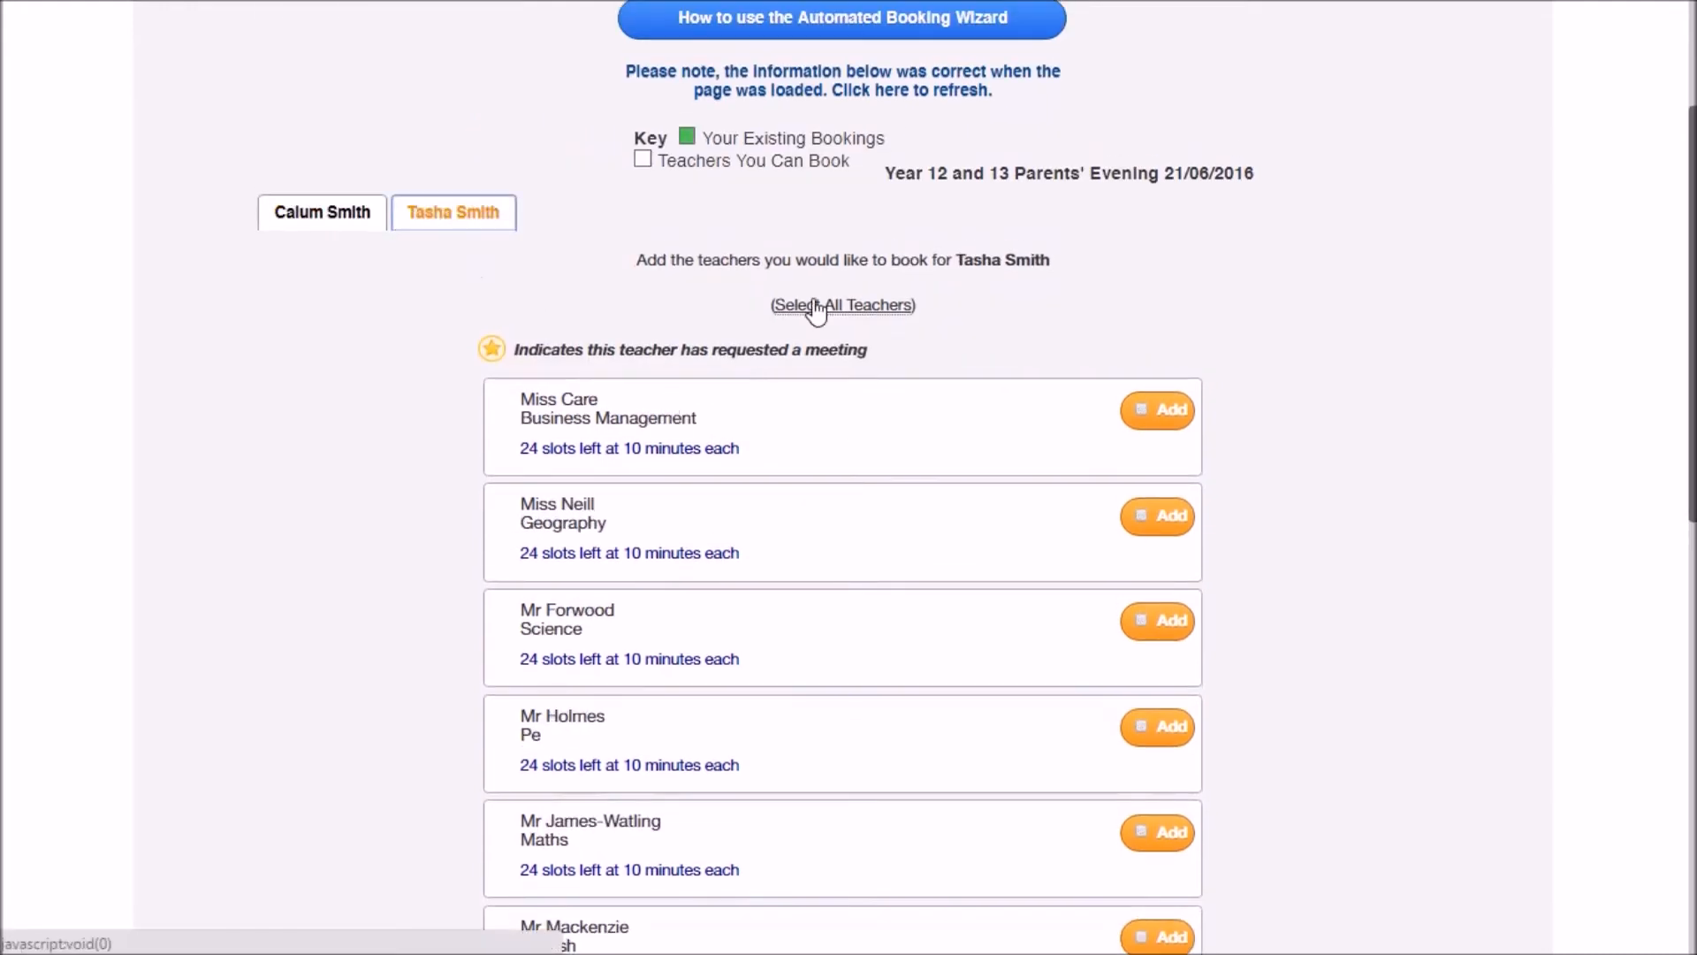
{"action": "left_click", "coordinate": [1169, 408]}
{"action": "left_click", "coordinate": [1171, 520]}
{"action": "left_click", "coordinate": [1173, 620]}
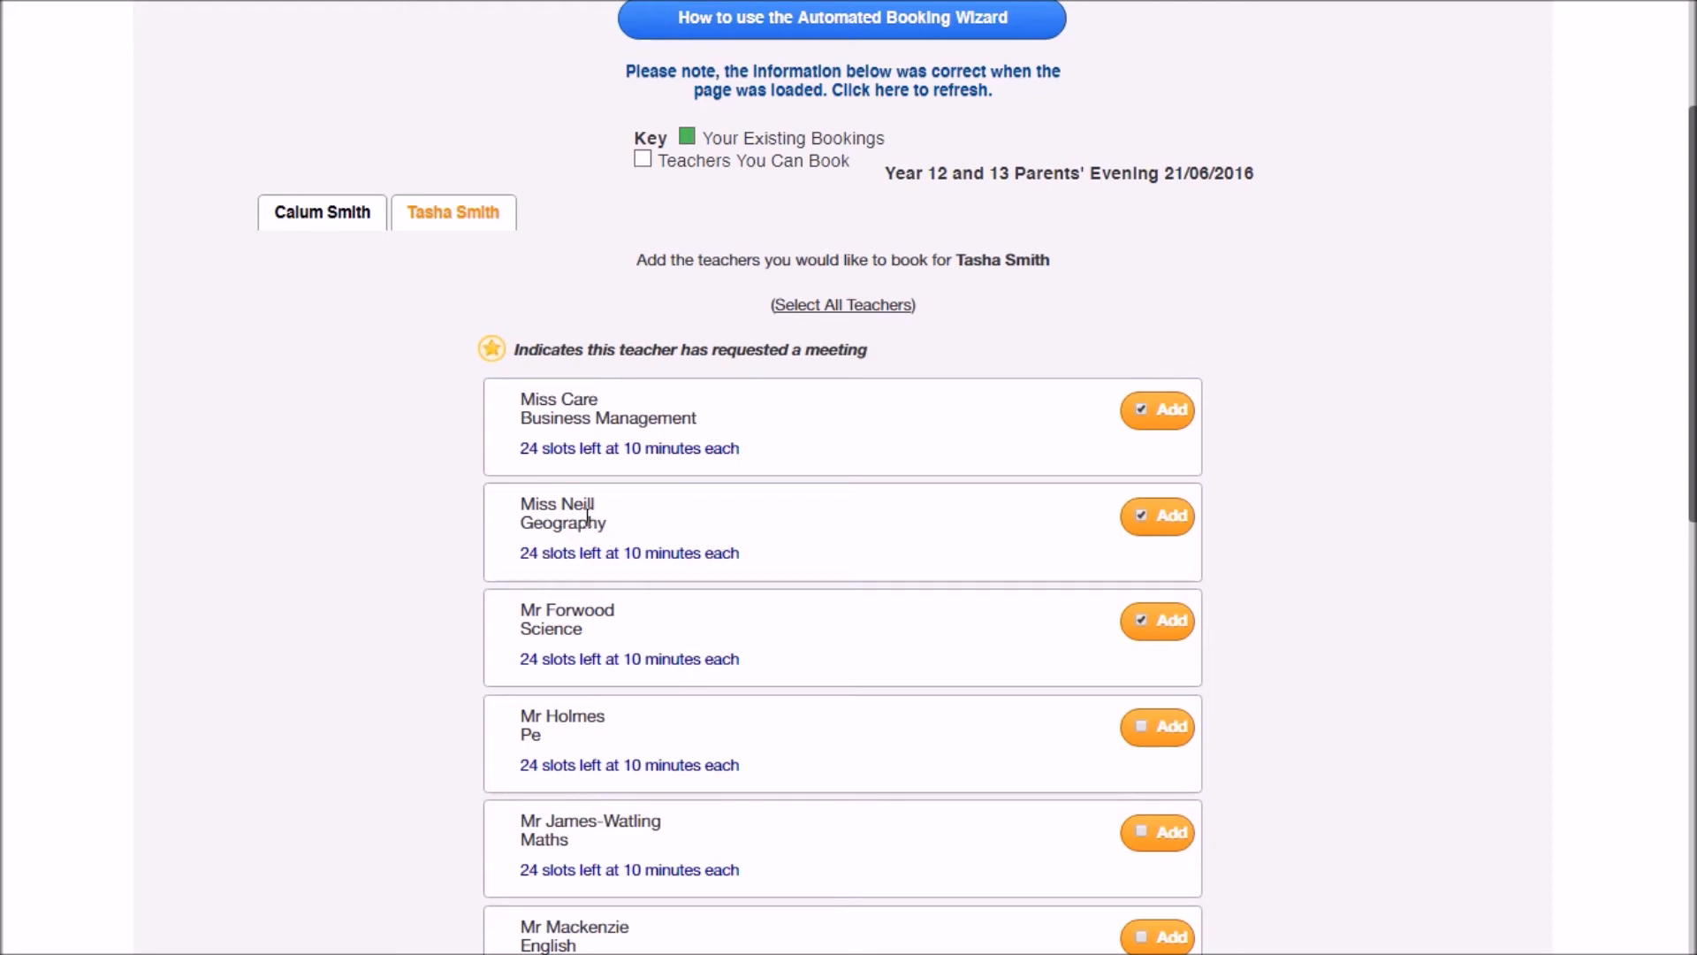
Exclude Thursday 23 Jun 2016 from the availability and set the Tuesday 21 Jun 2016 arrival time to 06.00 PM.
{"action": "scroll", "coordinate": [722, 475], "scroll_direction": "down", "scroll_amount": 1}
{"action": "scroll", "coordinate": [720, 442], "scroll_direction": "down", "scroll_amount": 9}
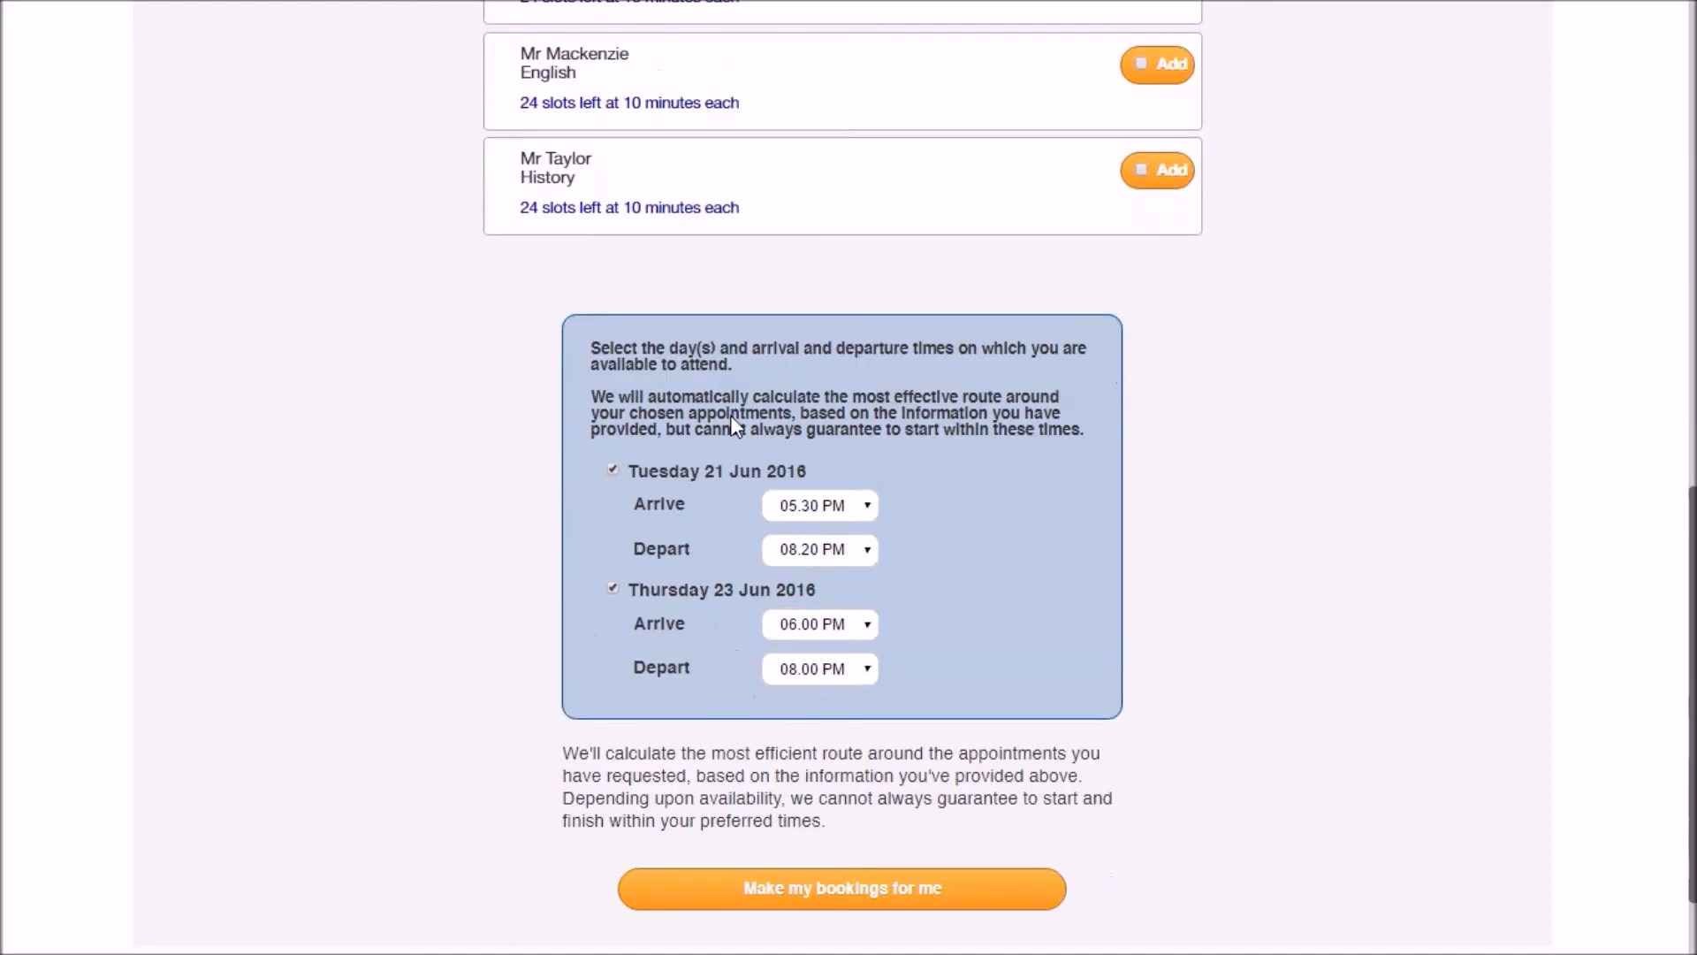
{"action": "scroll", "coordinate": [730, 403], "scroll_direction": "down", "scroll_amount": 2}
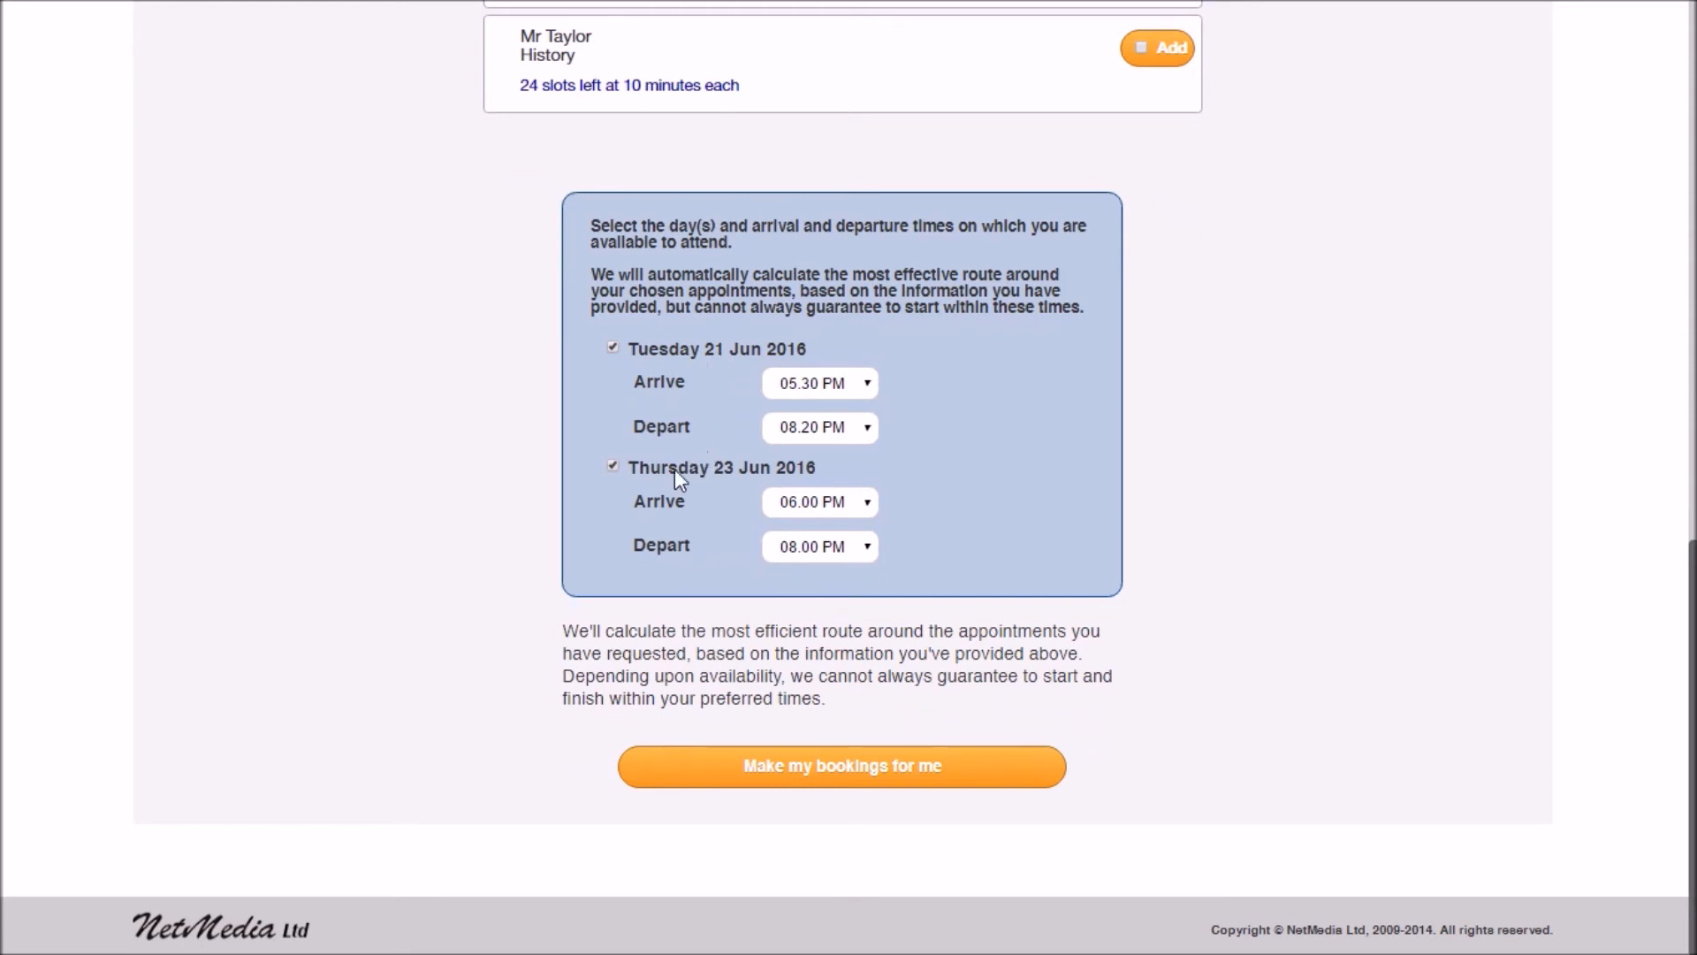
{"action": "left_click", "coordinate": [865, 384]}
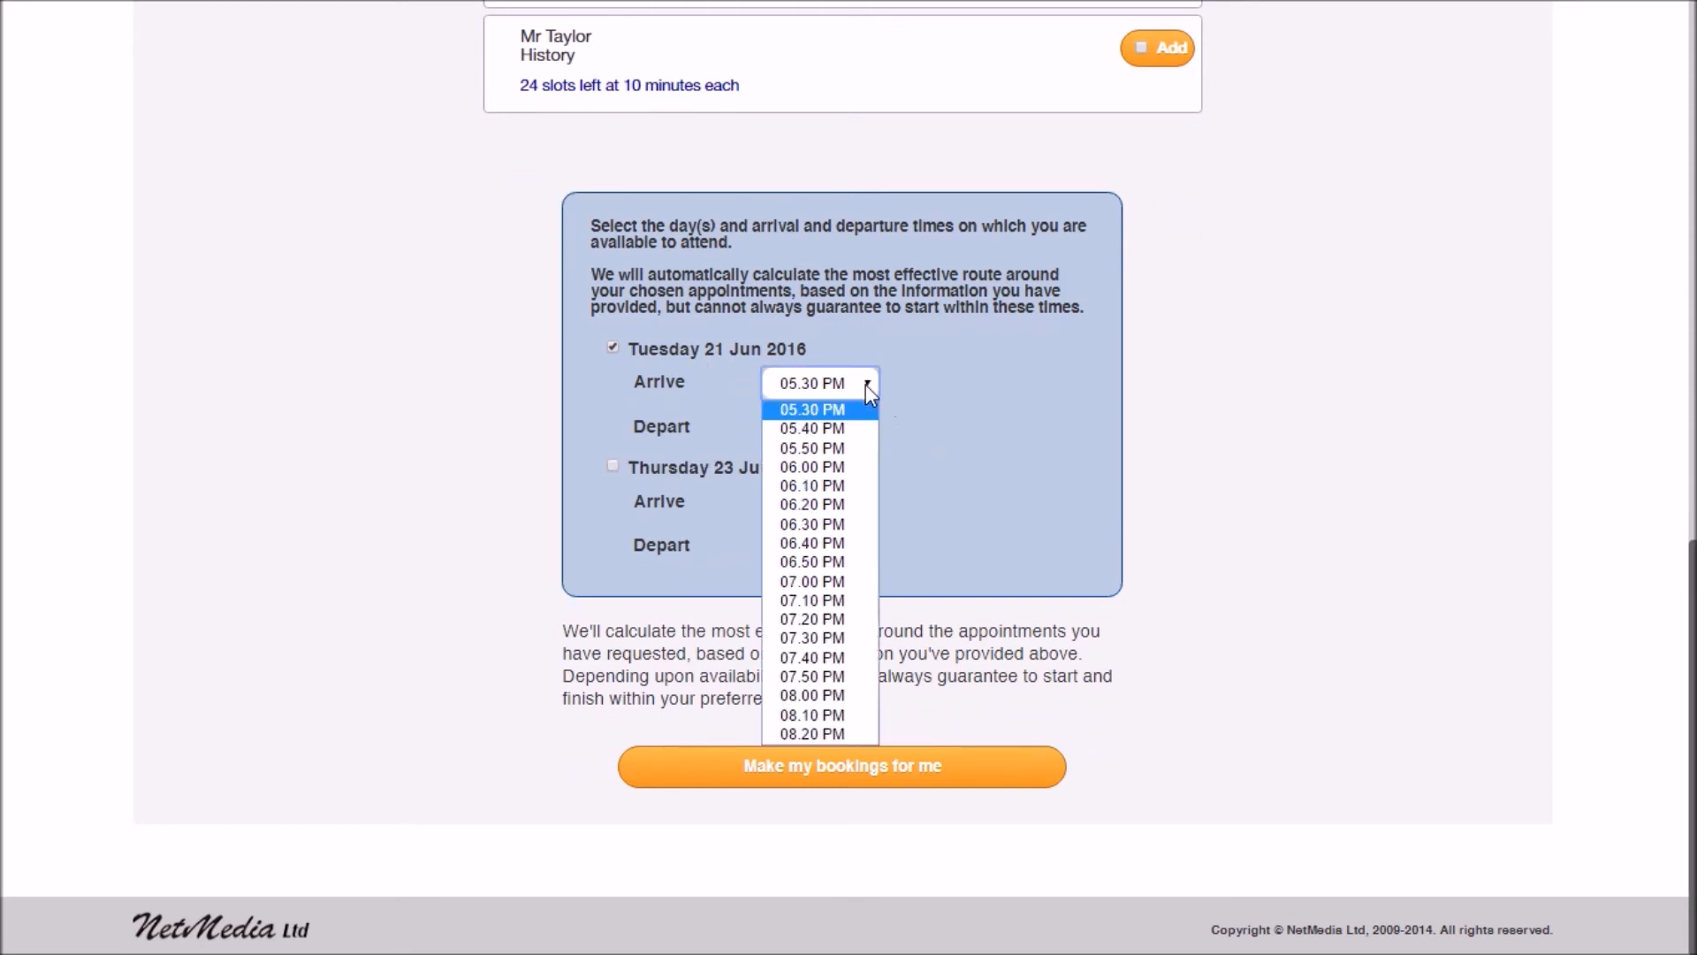
{"action": "left_click", "coordinate": [876, 466]}
{"action": "key", "text": "Tab"}
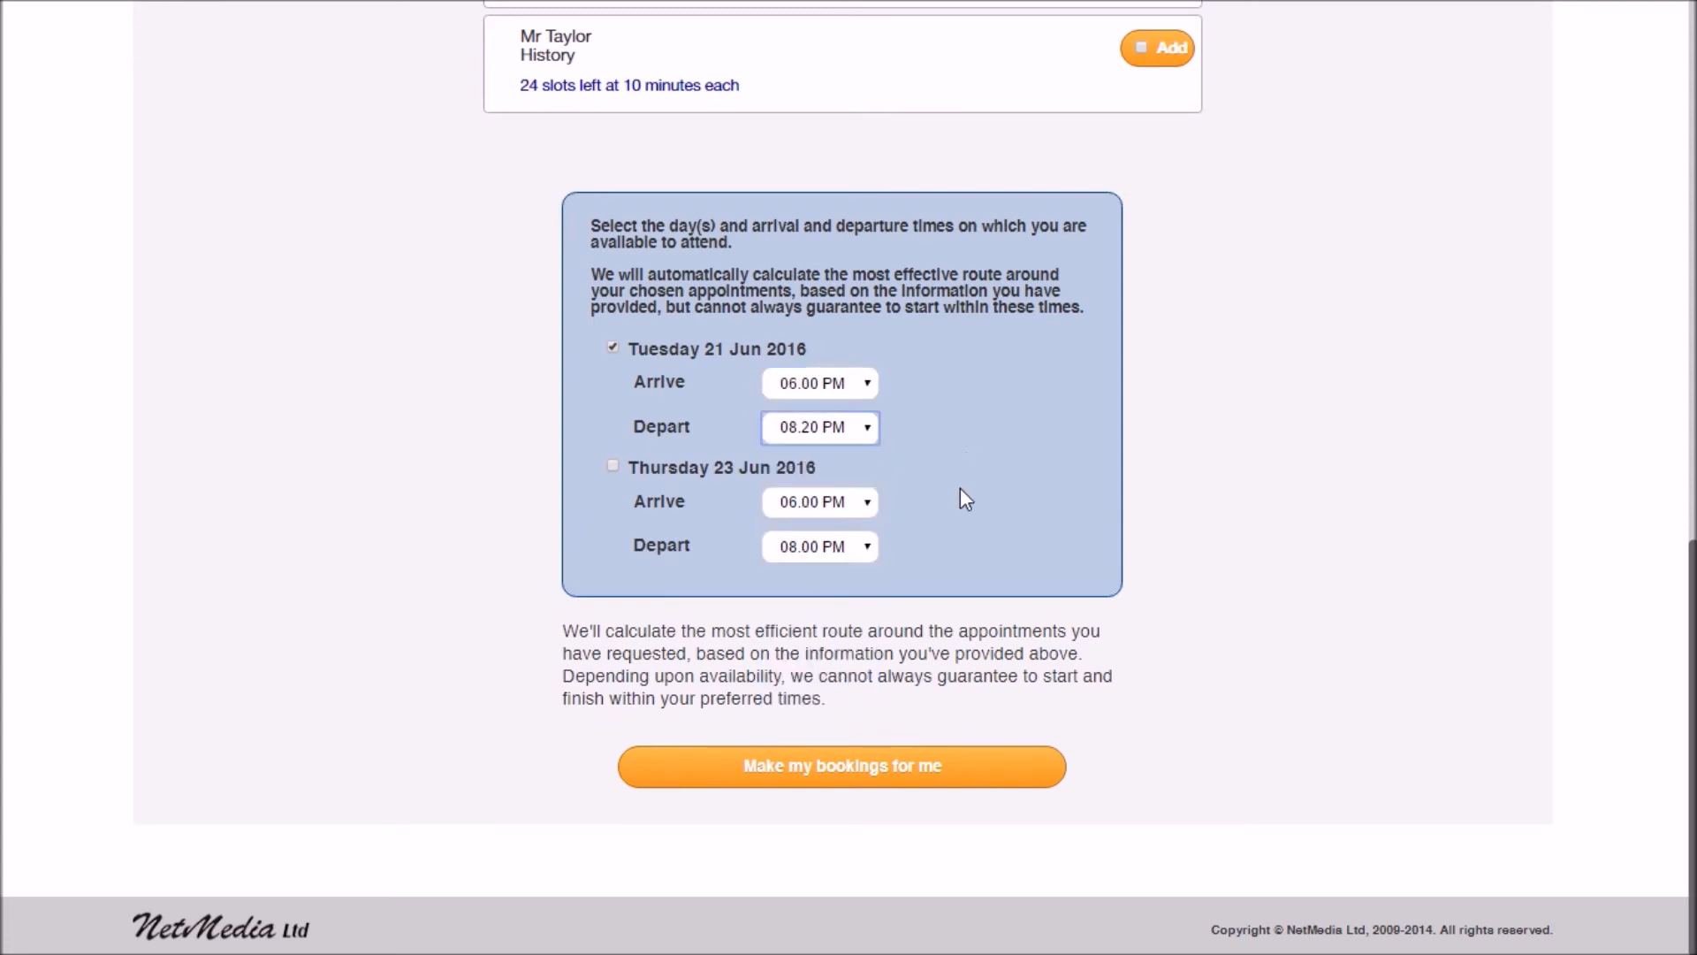
Have the system generate the bookings automatically and review the proposed appointments for both children.
{"action": "left_click", "coordinate": [896, 778]}
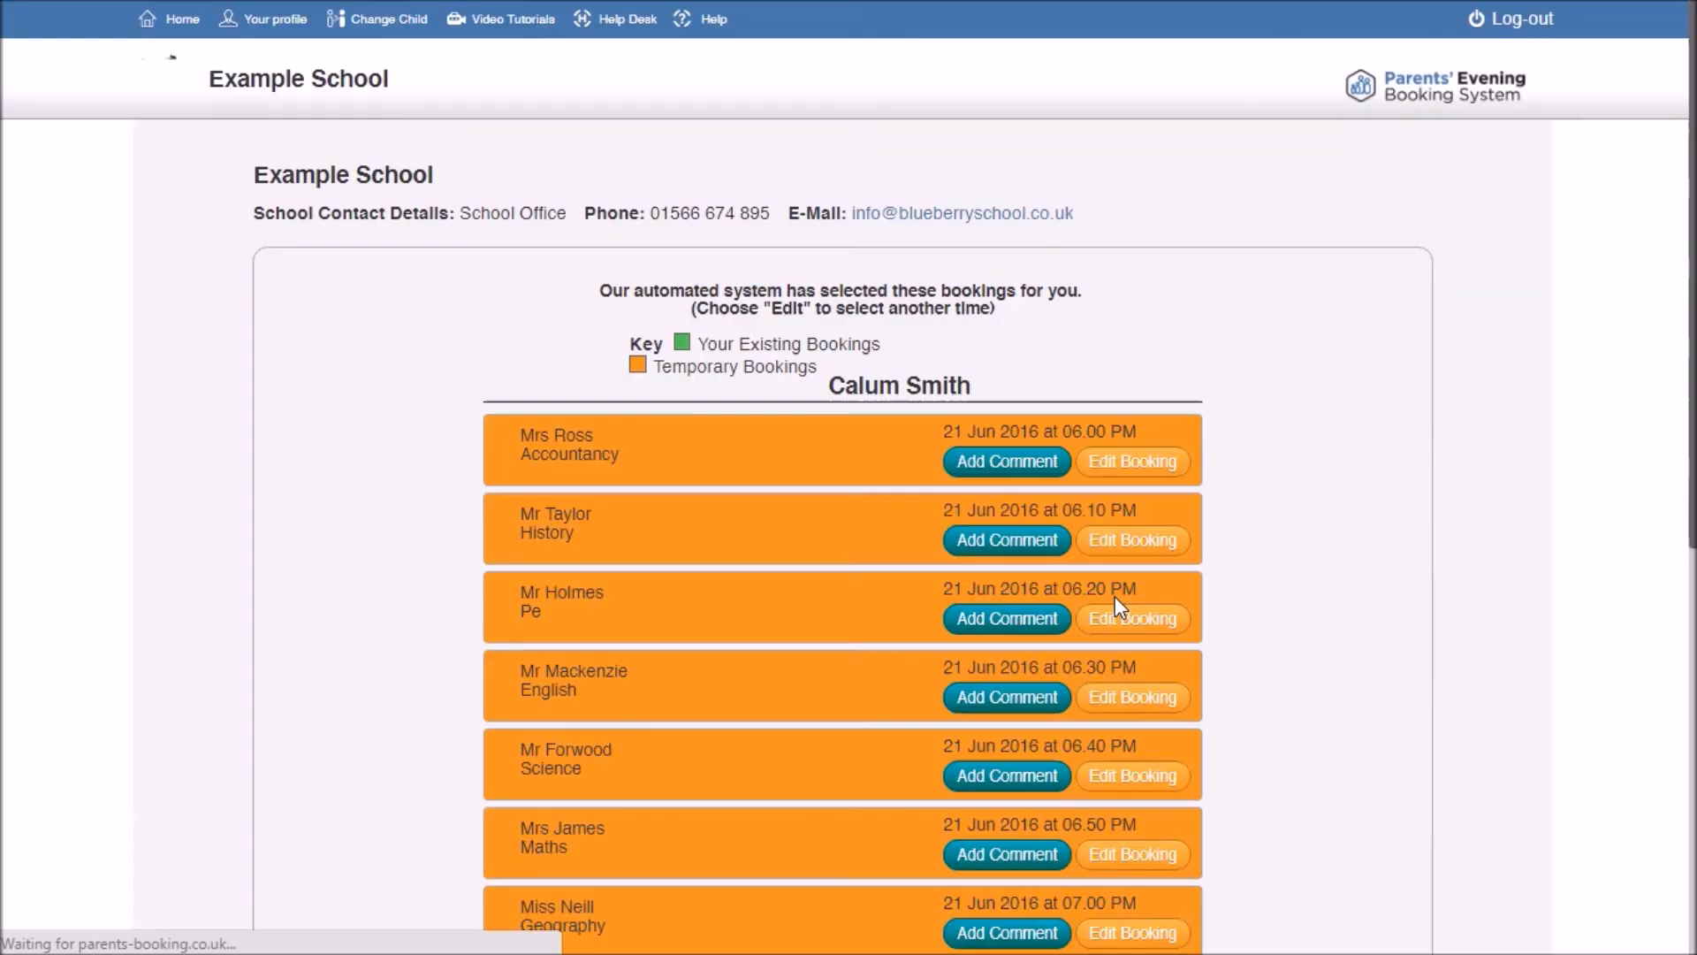
{"action": "scroll", "coordinate": [1244, 442], "scroll_direction": "down", "scroll_amount": 7}
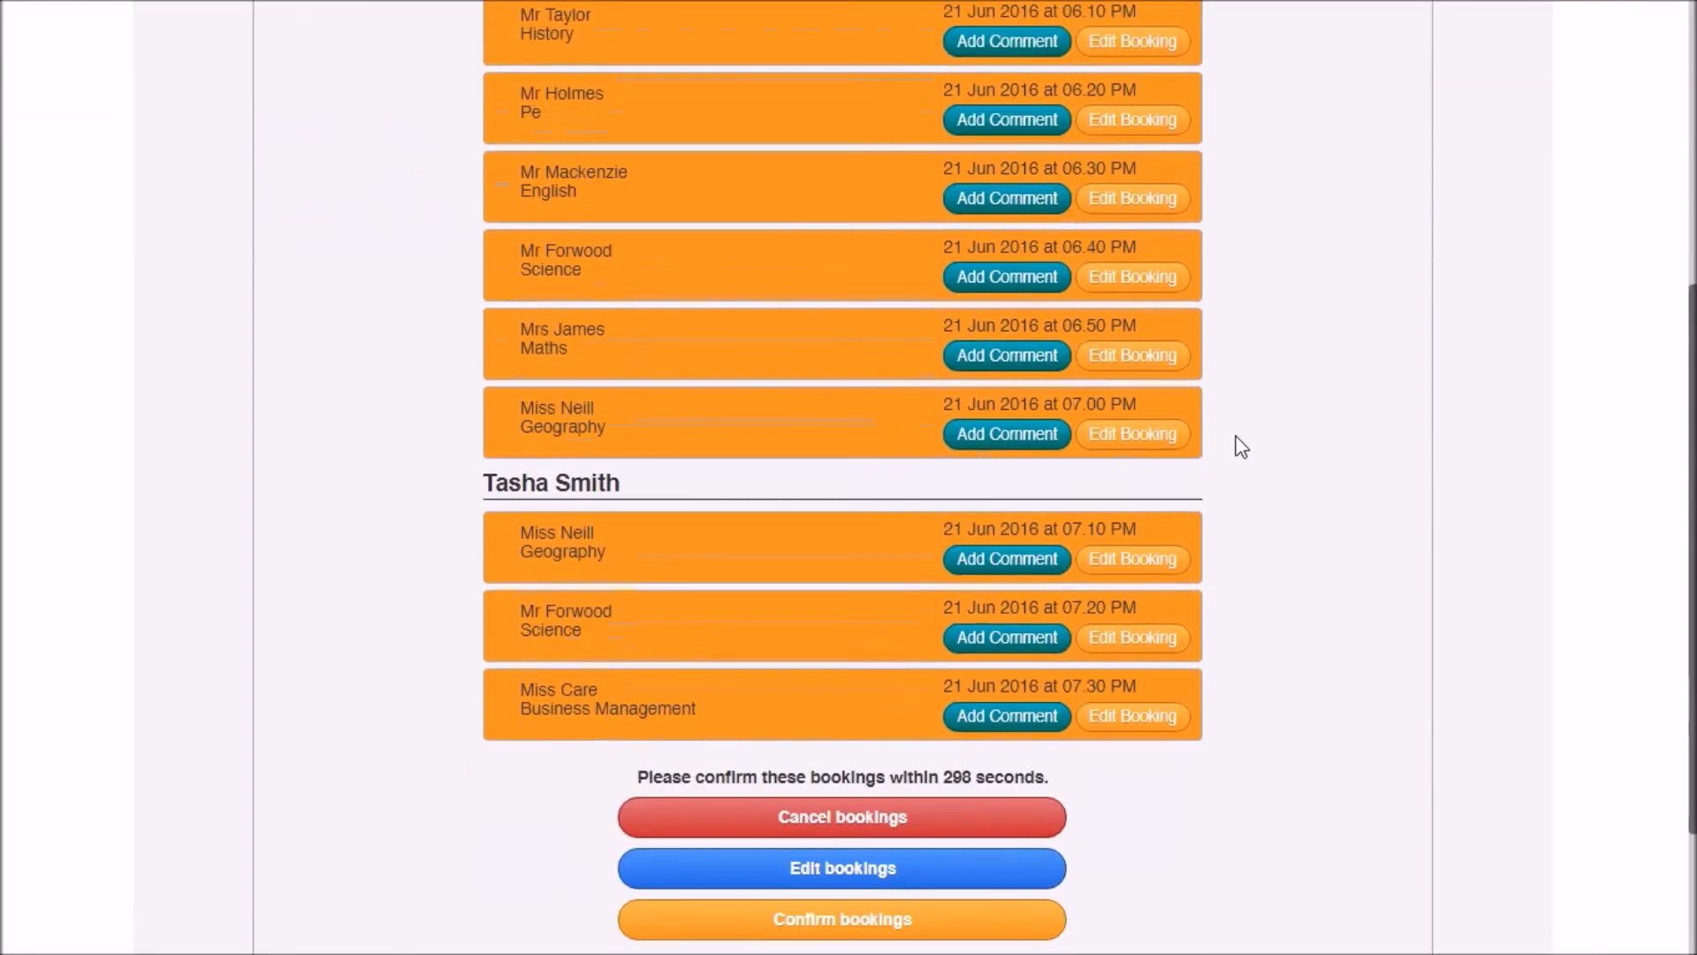
{"action": "scroll", "coordinate": [1242, 449], "scroll_direction": "up", "scroll_amount": 7}
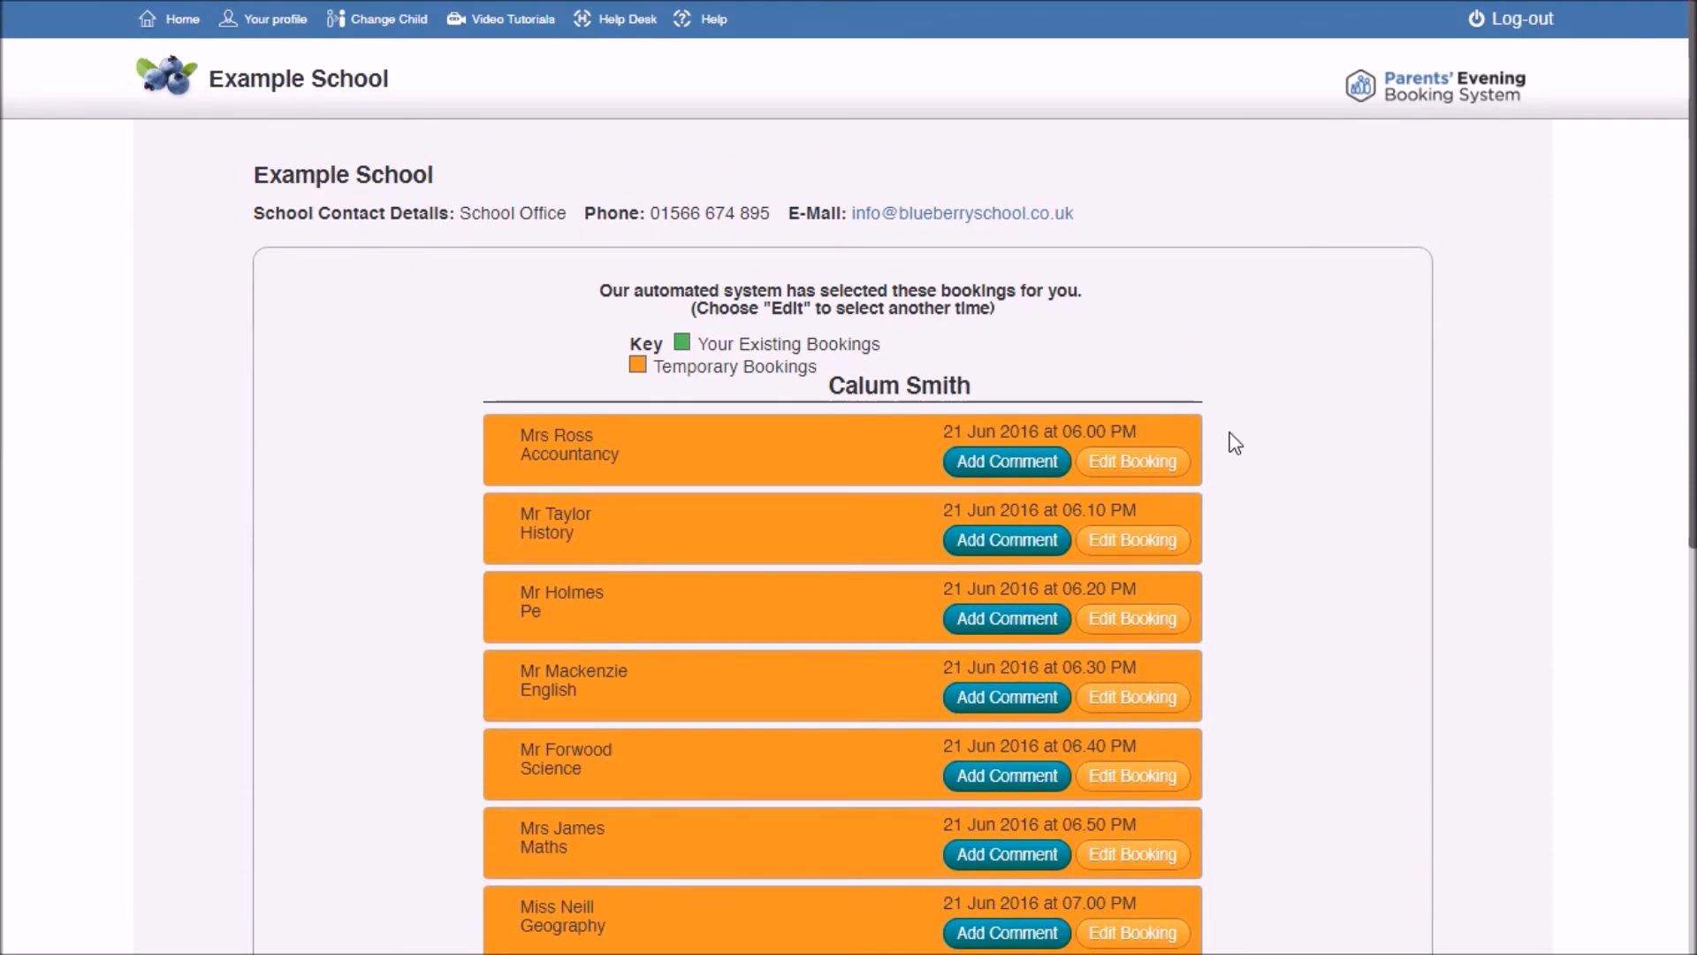
Add the comment "Behaviour" to the first child's temporary Accountancy booking at 06.00 PM.
{"action": "left_click", "coordinate": [999, 462]}
{"action": "left_click", "coordinate": [899, 367]}
{"action": "type", "text": "Behaviour"}
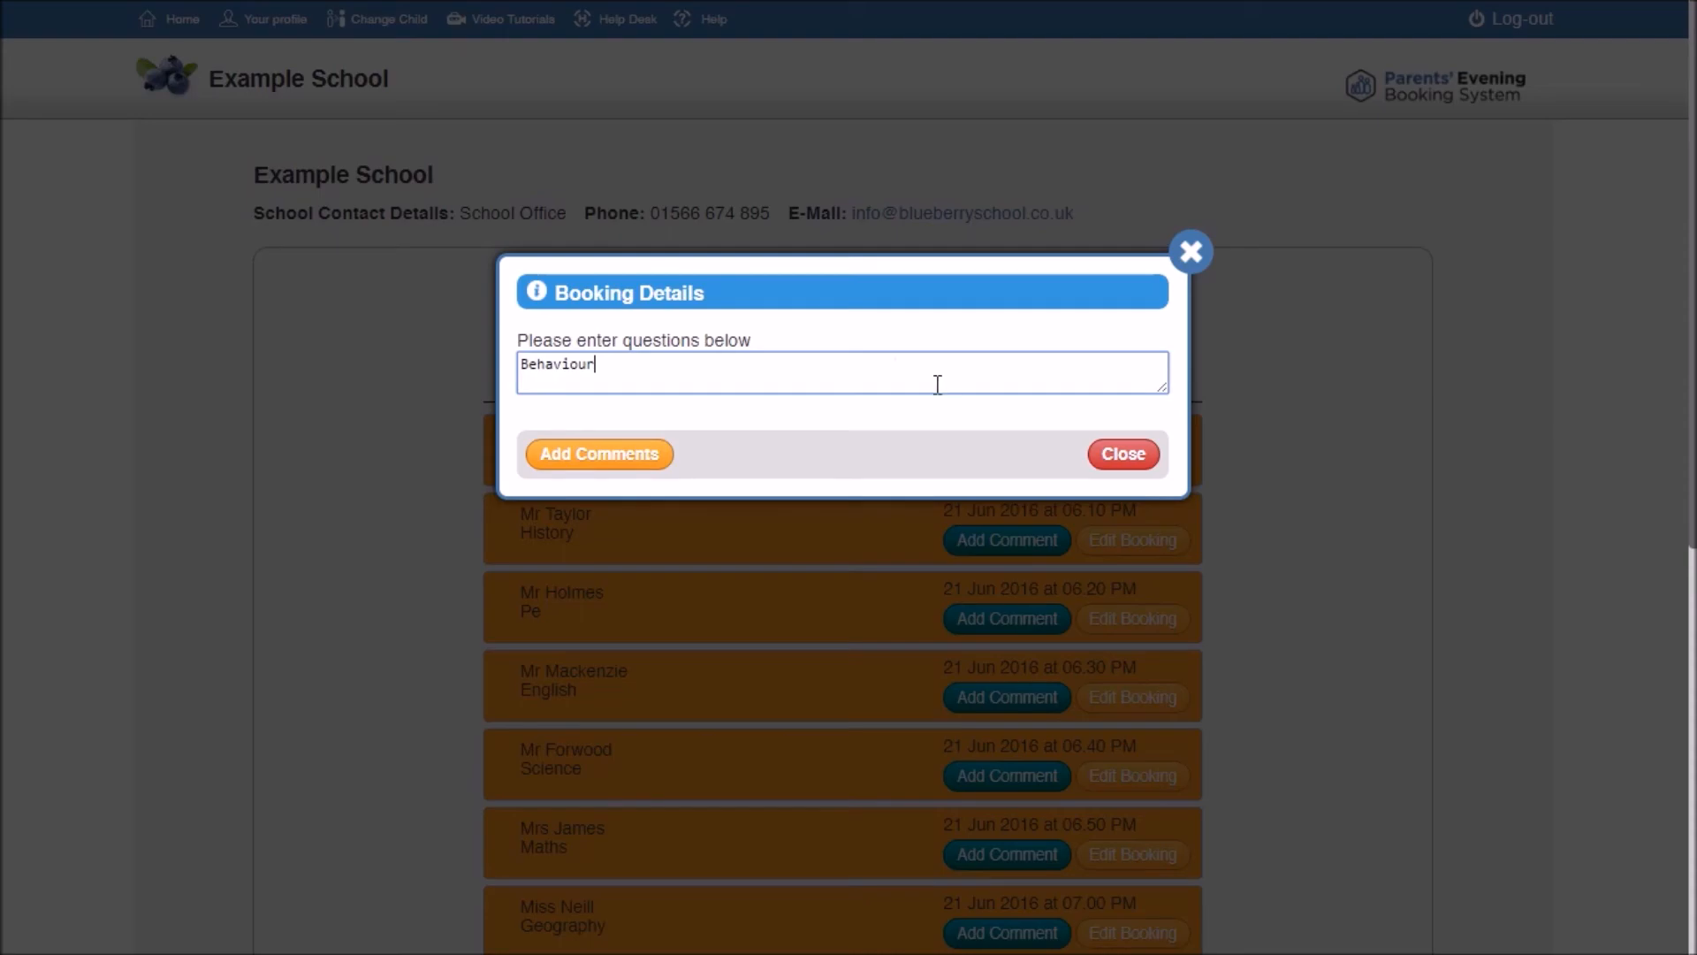
{"action": "left_click", "coordinate": [614, 456]}
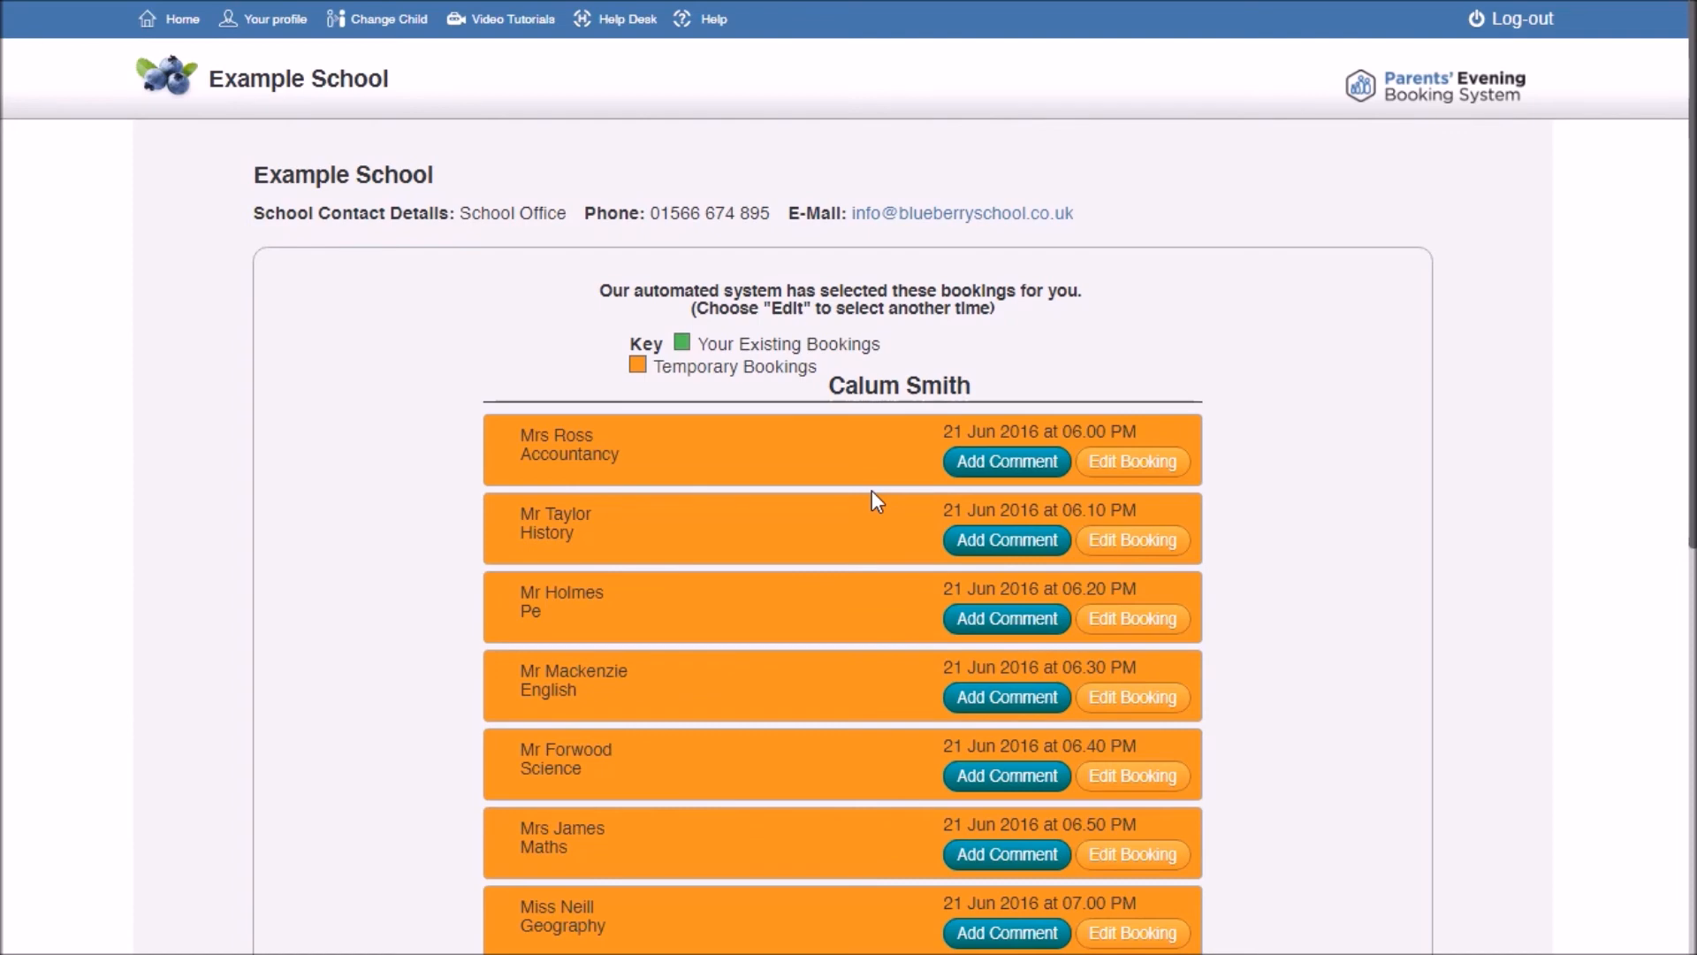
Examine the alternative time slots offered for the first child's Accountancy booking, then cancel the time edit.
{"action": "left_click", "coordinate": [1167, 463]}
{"action": "scroll", "coordinate": [904, 352], "scroll_direction": "down", "scroll_amount": 5}
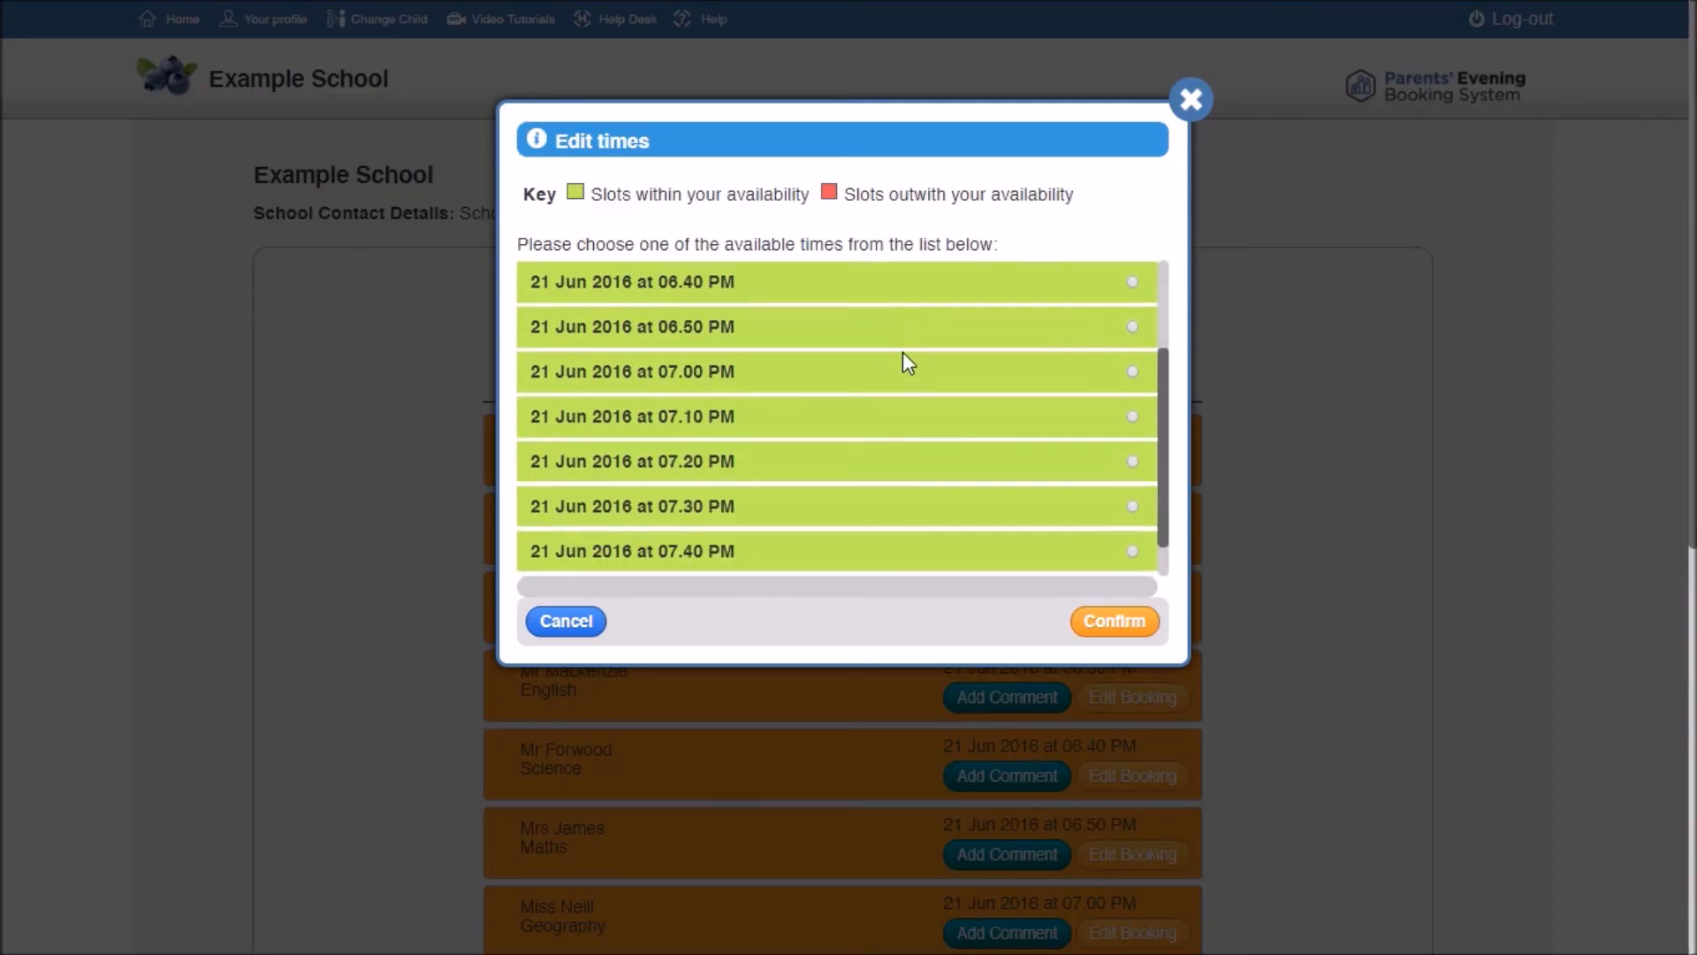
{"action": "scroll", "coordinate": [904, 359], "scroll_direction": "up", "scroll_amount": 5}
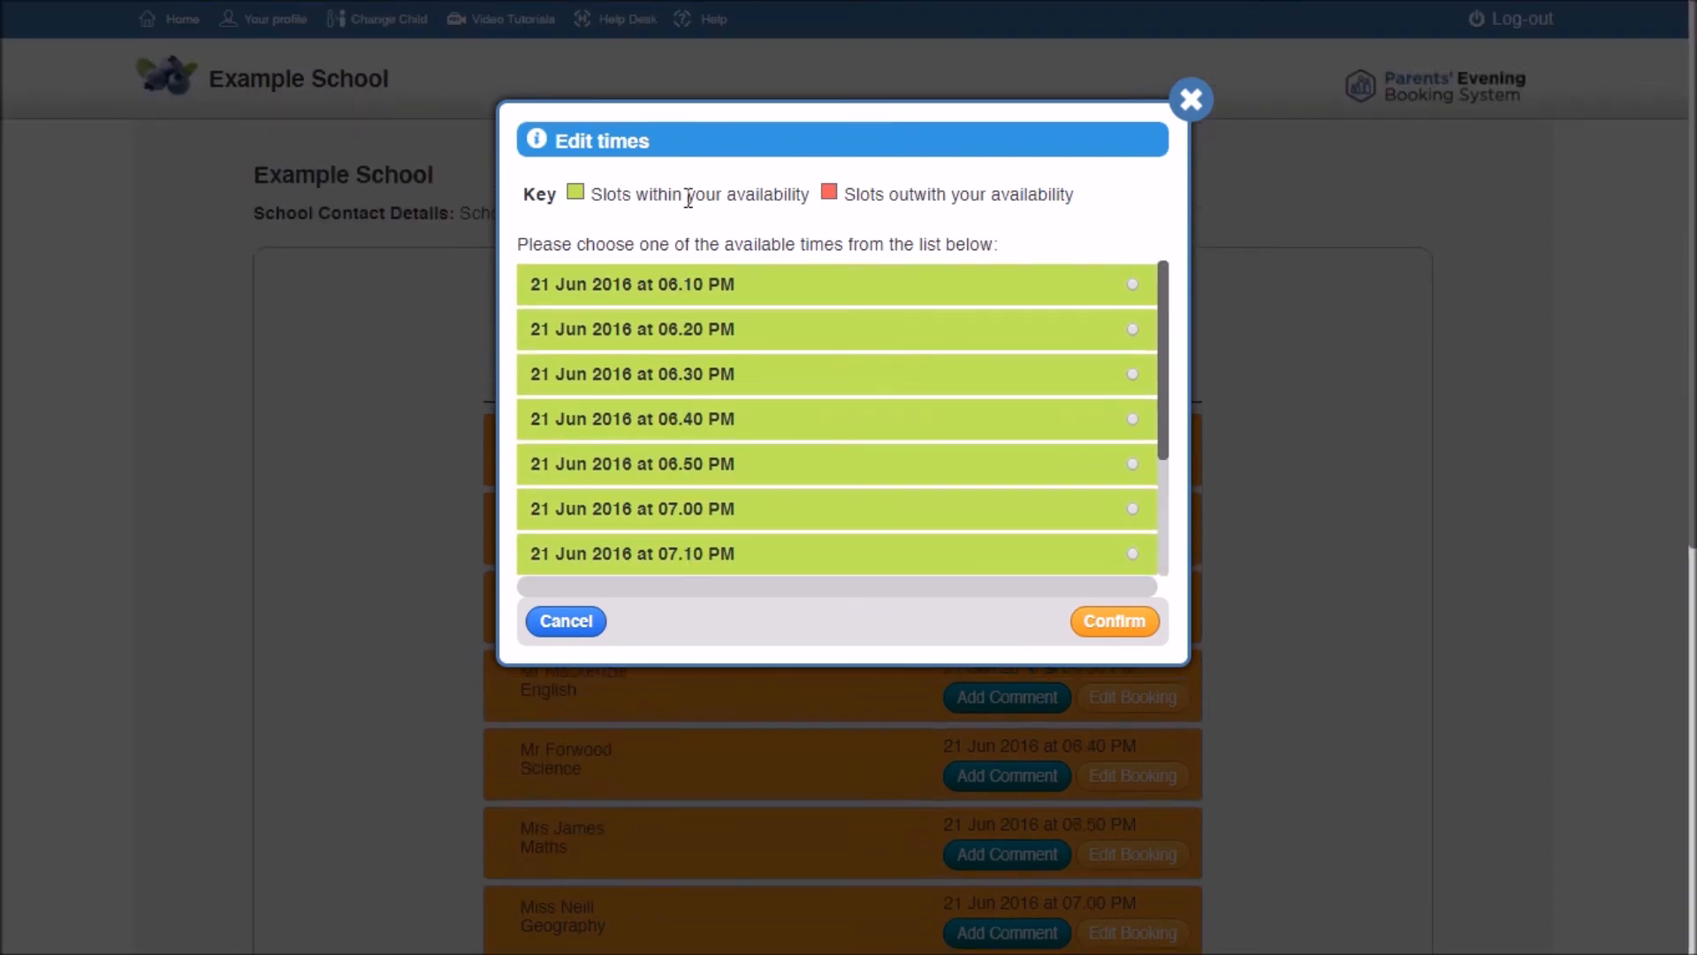
{"action": "left_click", "coordinate": [576, 625]}
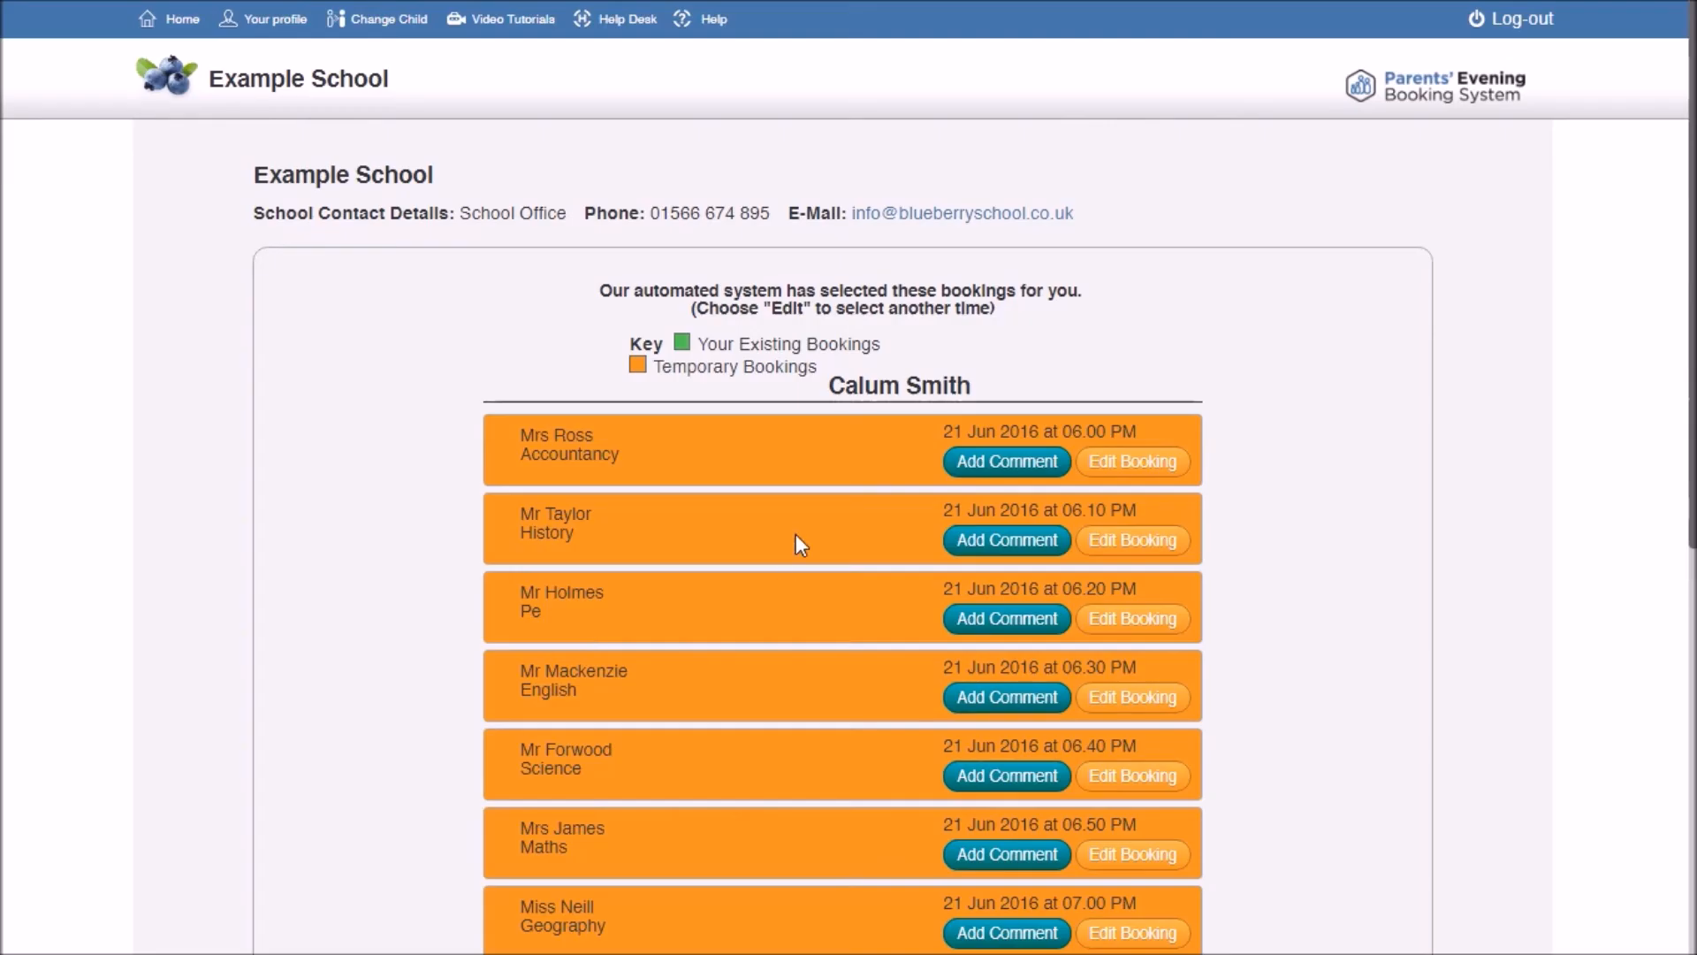
Confirm the temporary bookings for both children and look through the resulting appointment list for Year 12 and 13 Parents' Evening.
{"action": "scroll", "coordinate": [829, 421], "scroll_direction": "down", "scroll_amount": 7}
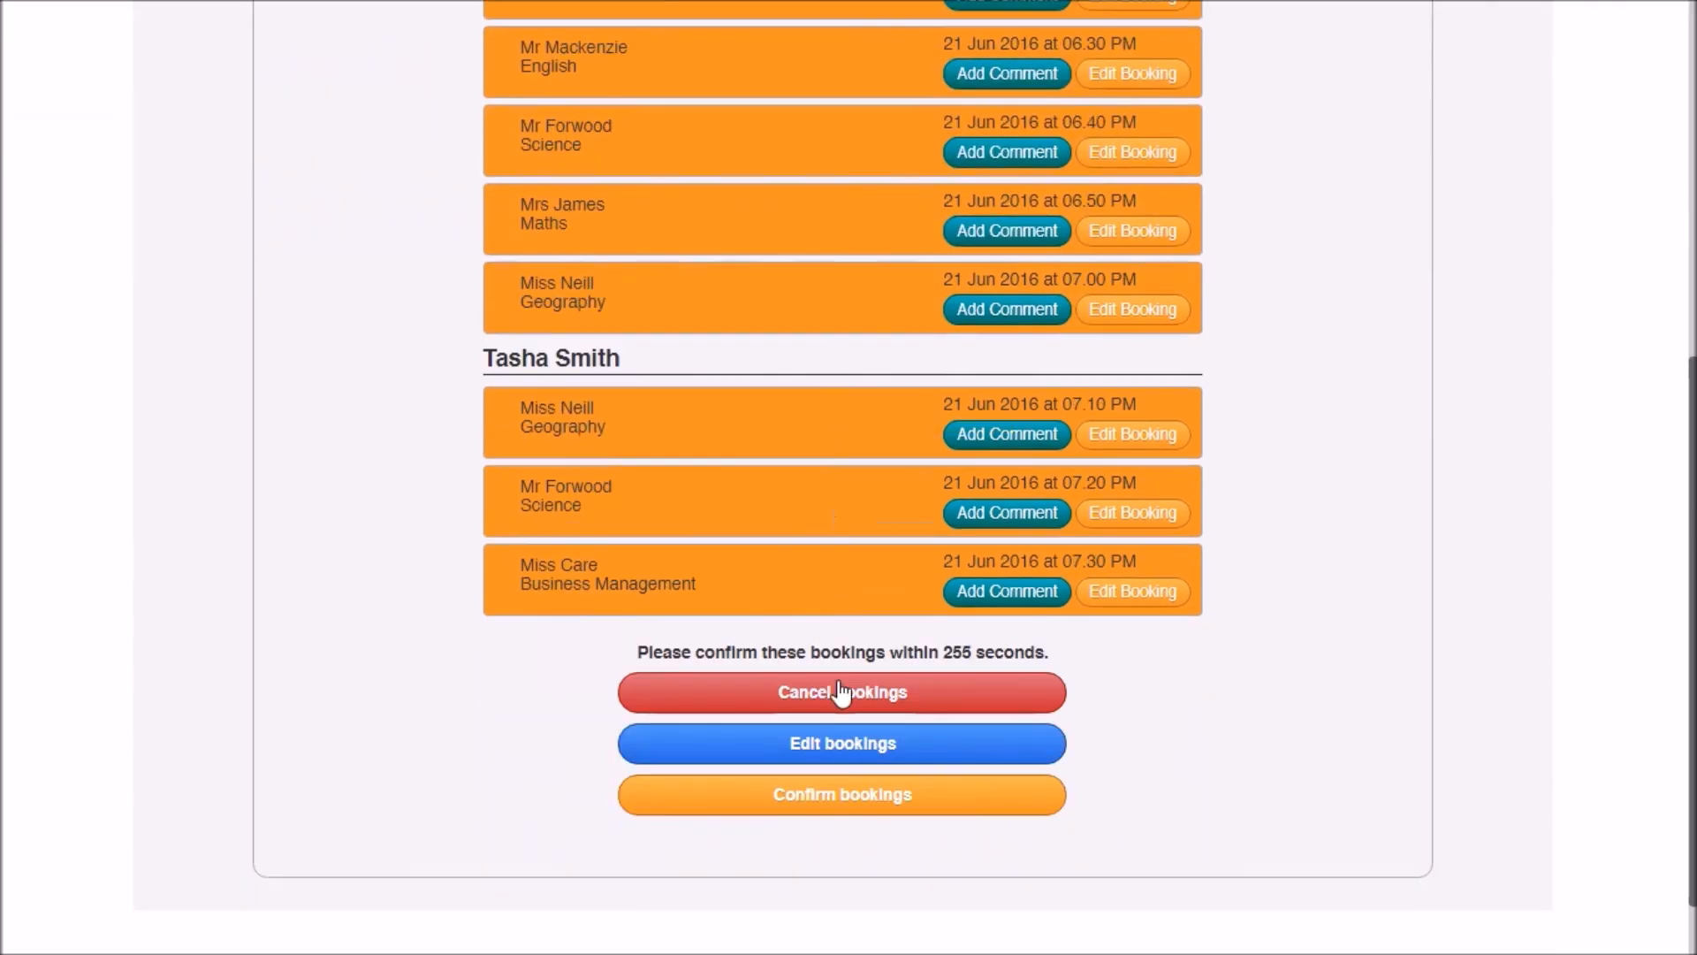
{"action": "left_click", "coordinate": [819, 807]}
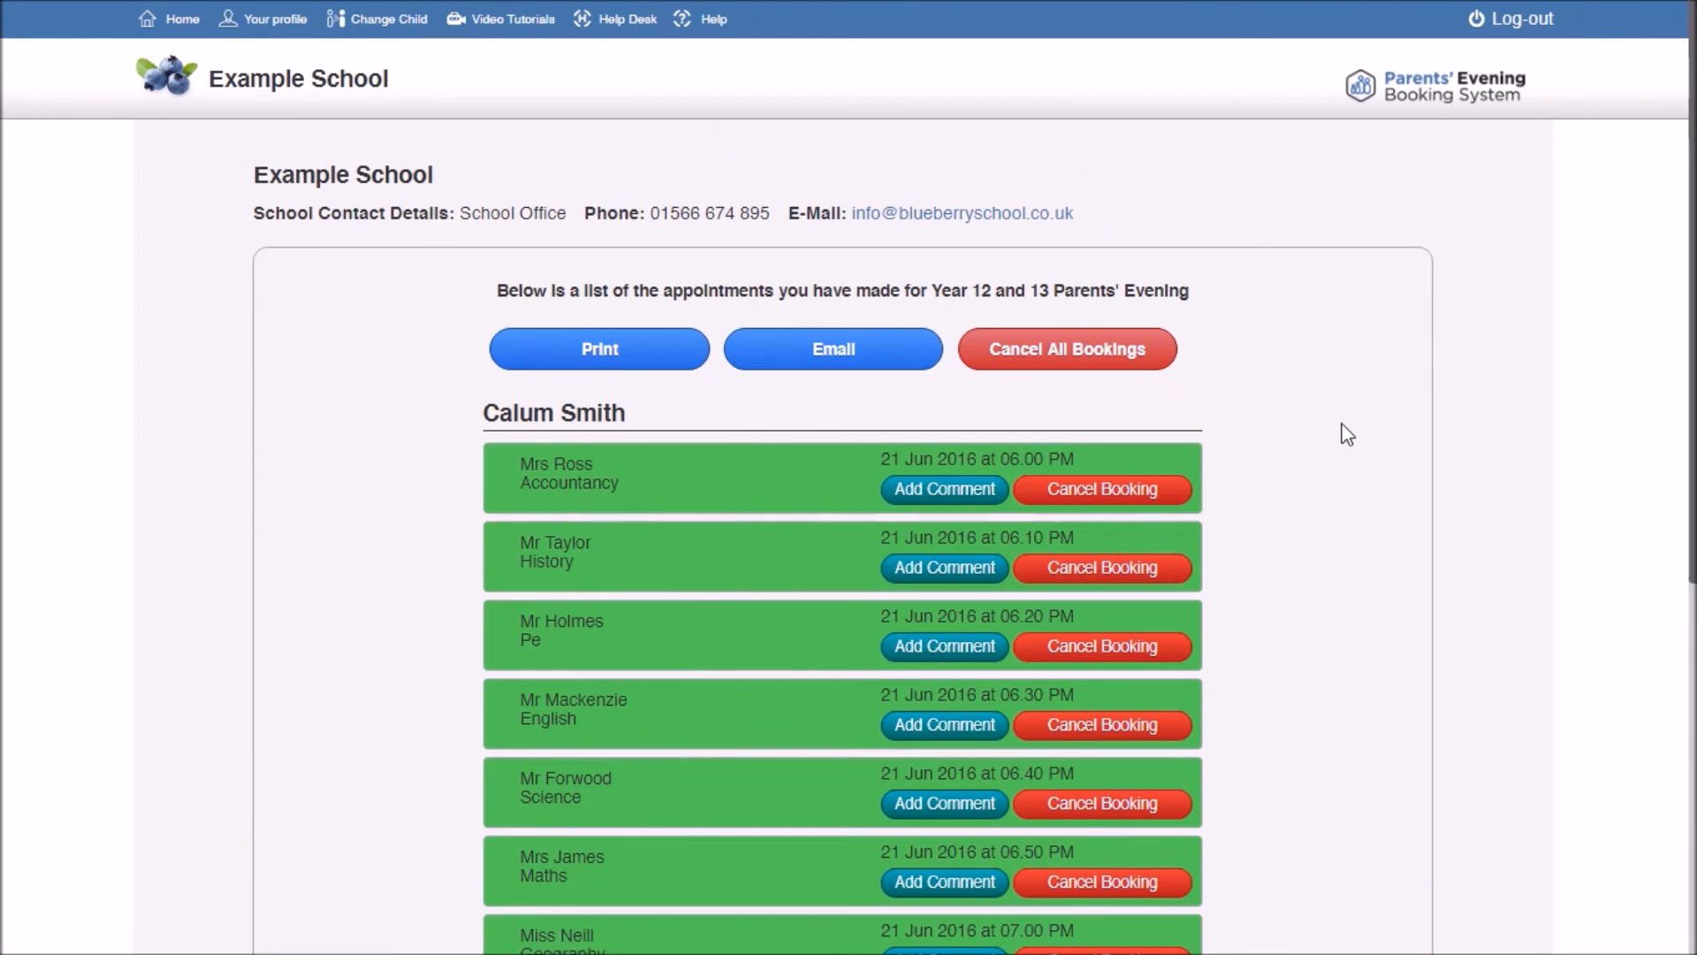
{"action": "scroll", "coordinate": [1346, 447], "scroll_direction": "down", "scroll_amount": 7}
{"action": "scroll", "coordinate": [1337, 437], "scroll_direction": "up", "scroll_amount": 3}
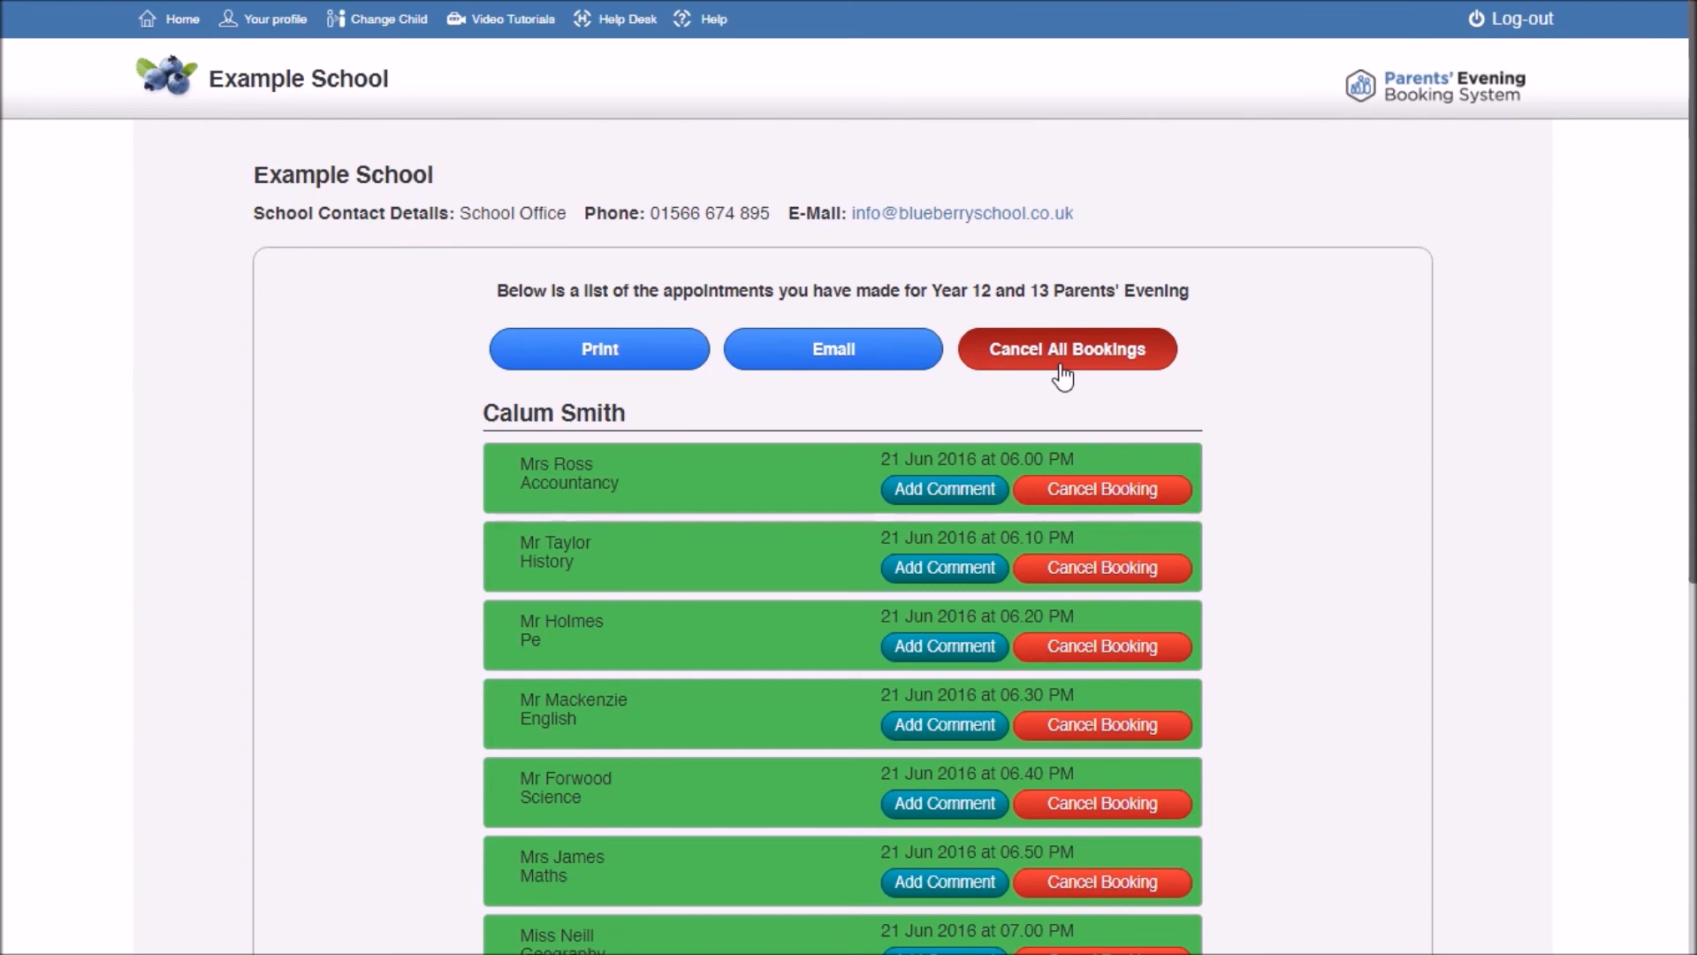
Open the printable version of the appointments and examine the schedule table, the important information and the school room map.
{"action": "left_click", "coordinate": [617, 377]}
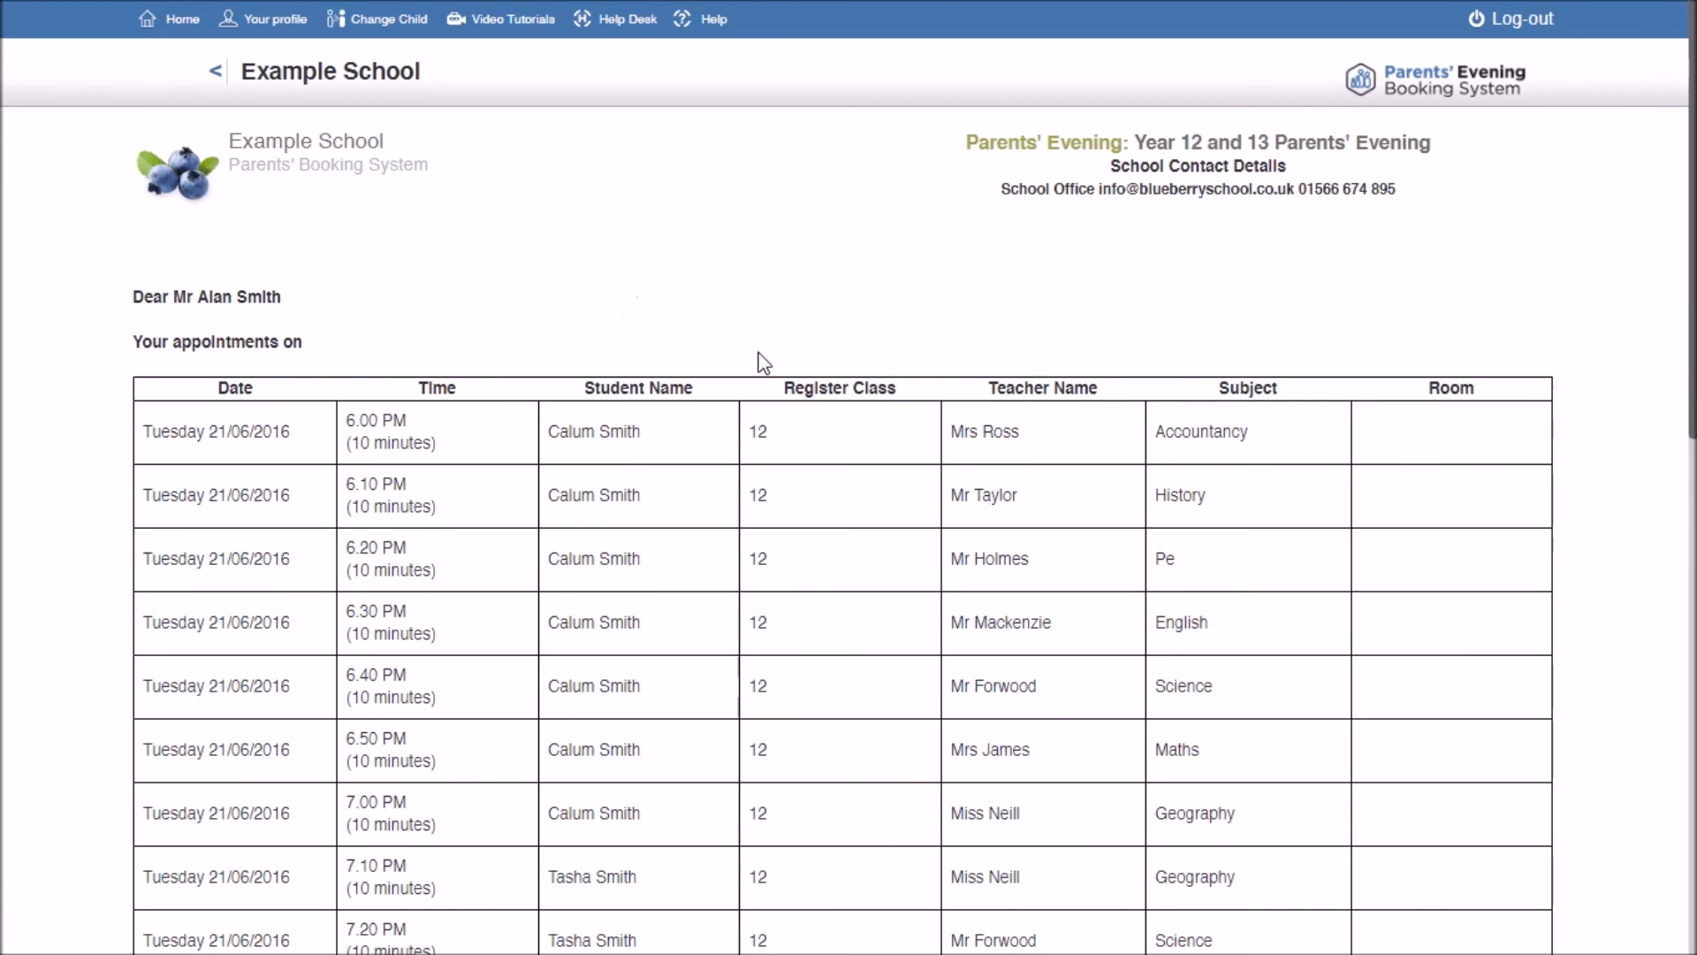
{"action": "scroll", "coordinate": [753, 353], "scroll_direction": "down", "scroll_amount": 3}
{"action": "scroll", "coordinate": [753, 349], "scroll_direction": "up", "scroll_amount": 2}
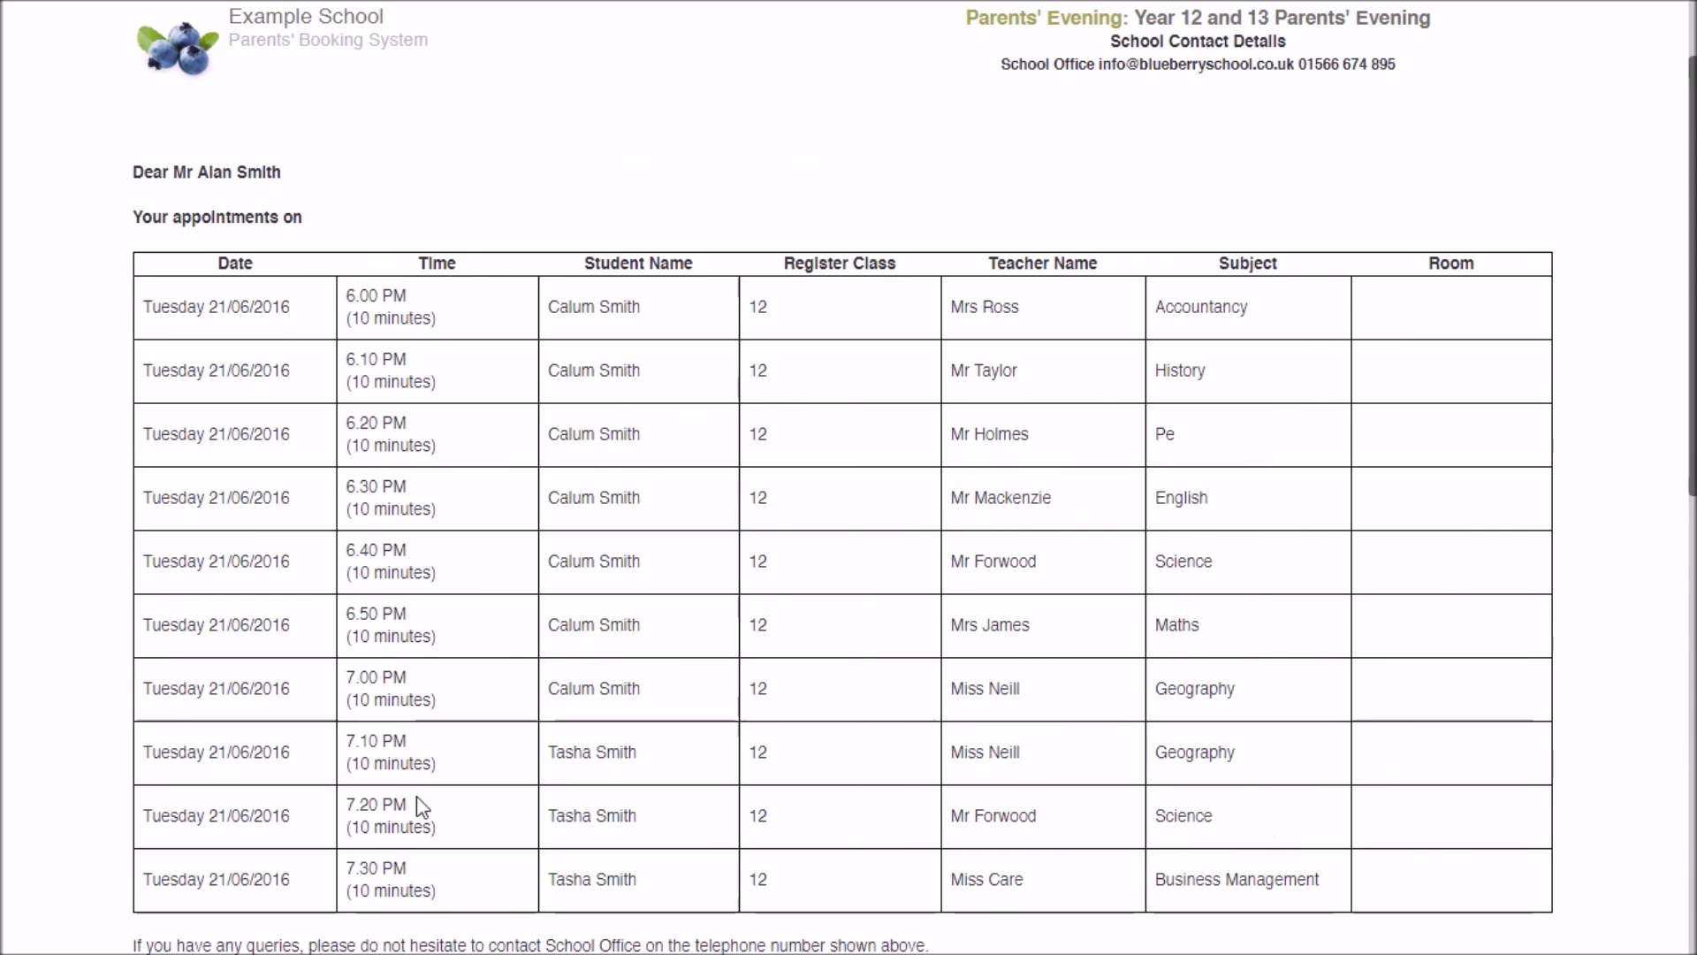
{"action": "scroll", "coordinate": [1371, 633], "scroll_direction": "down", "scroll_amount": 10}
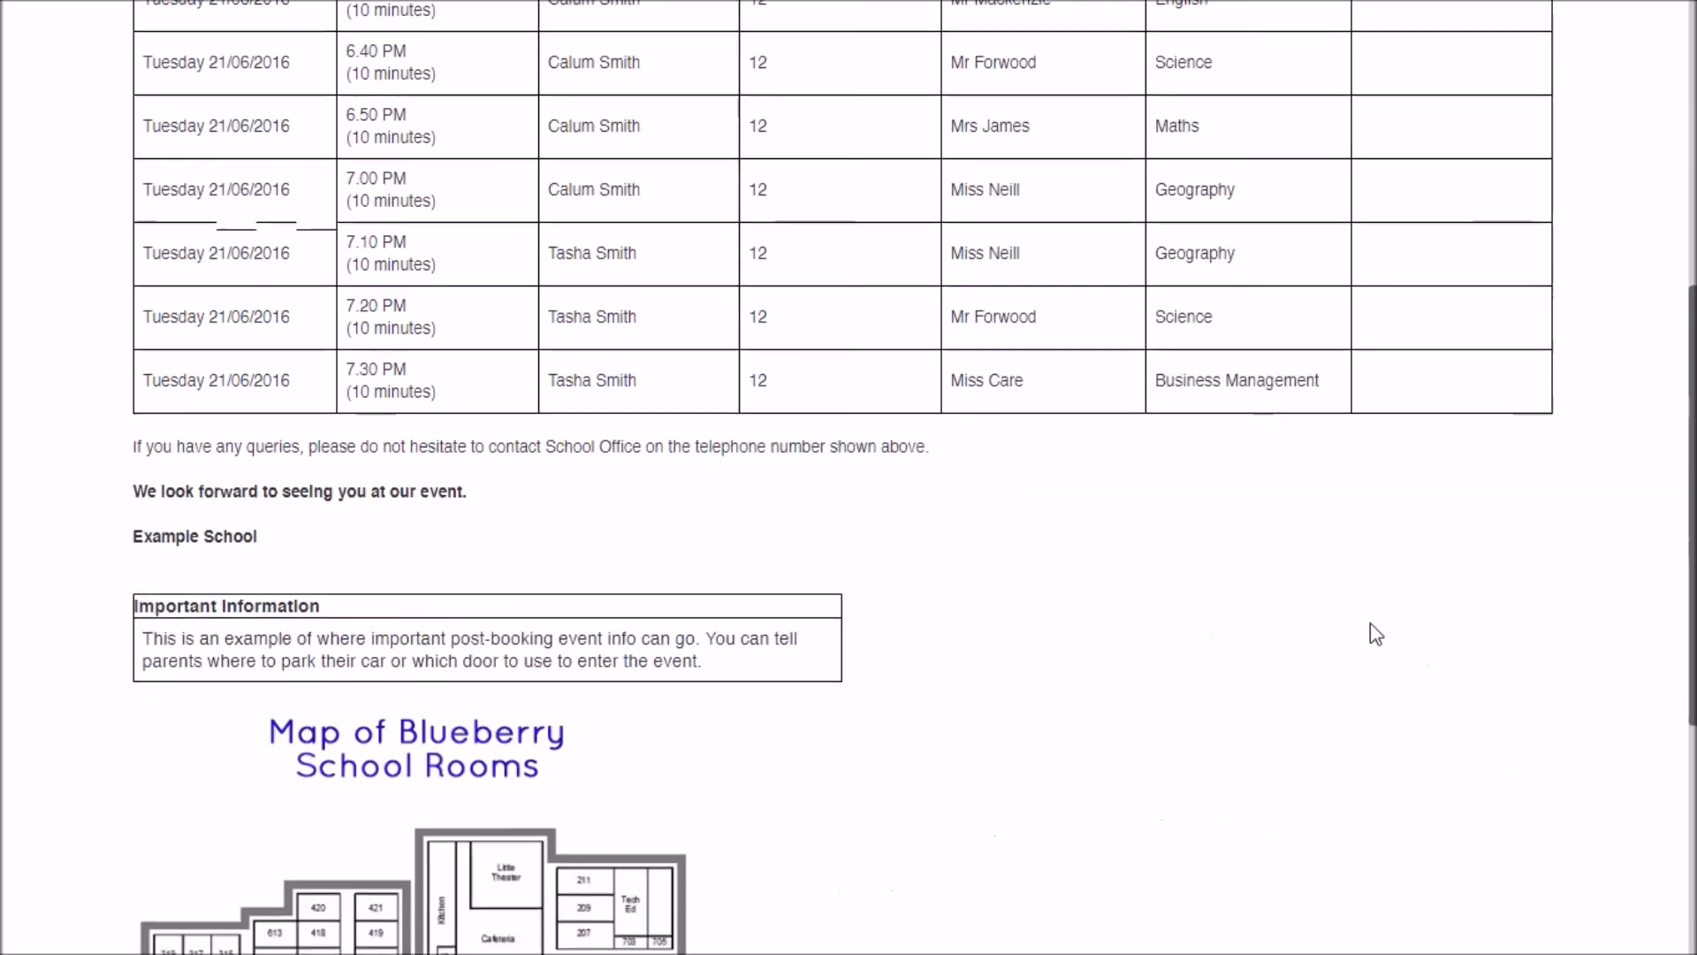
{"action": "scroll", "coordinate": [299, 451], "scroll_direction": "down", "scroll_amount": 2}
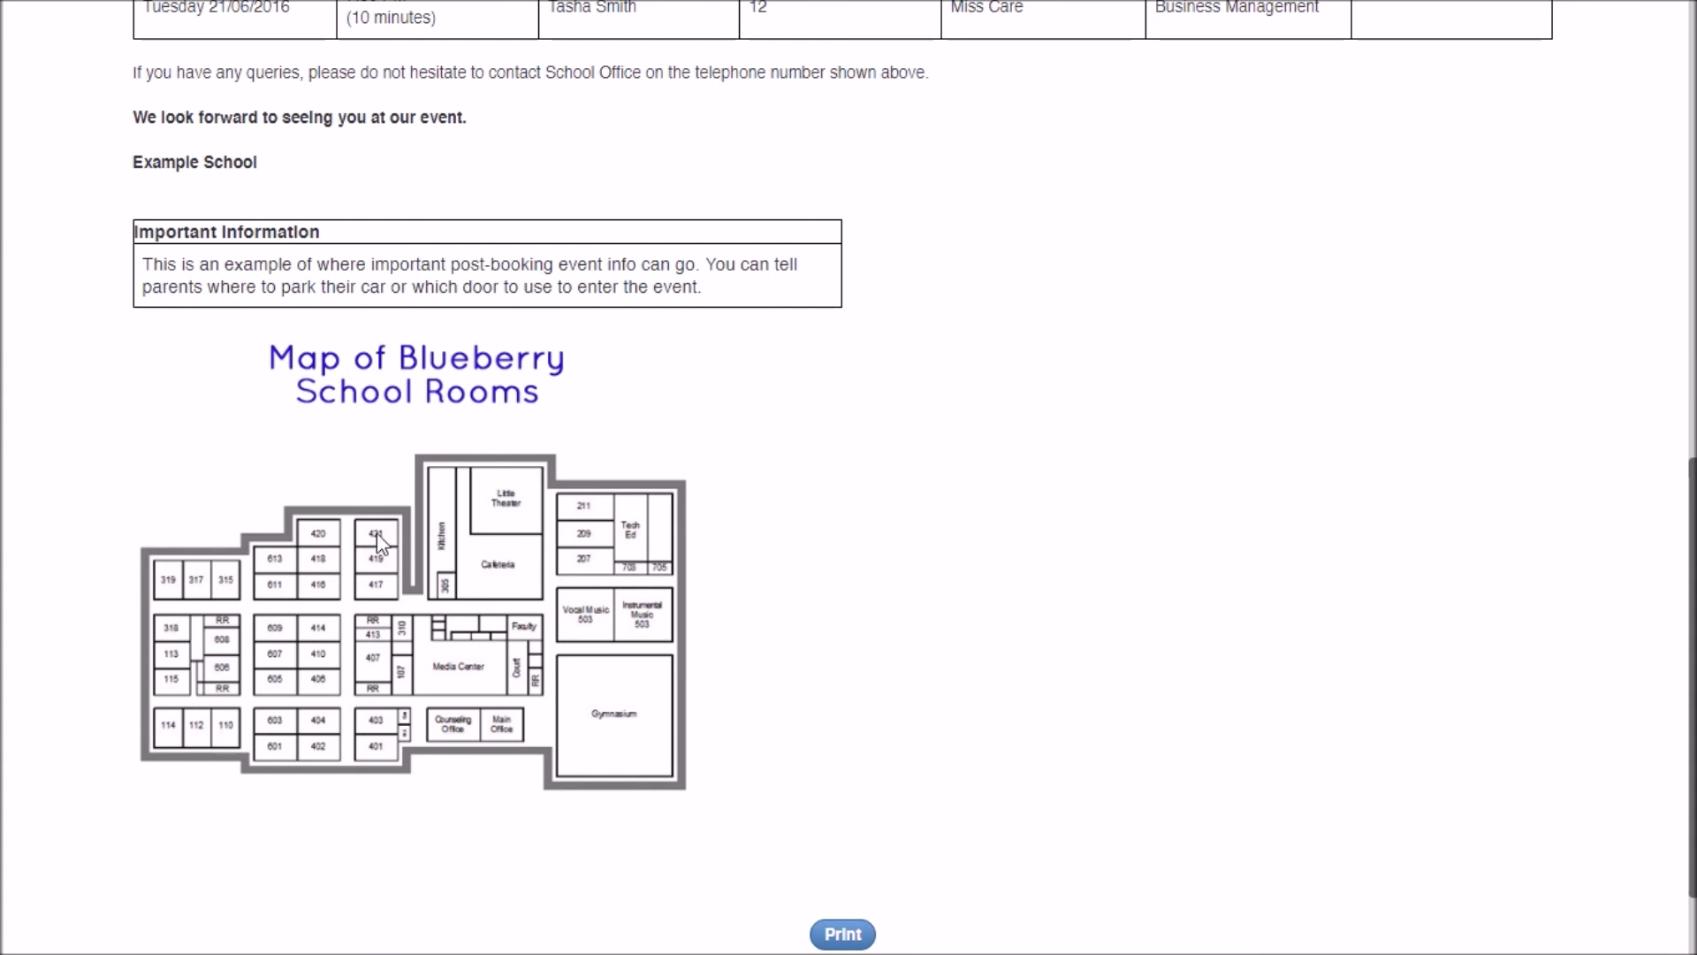
{"action": "scroll", "coordinate": [399, 539], "scroll_direction": "up", "scroll_amount": 3}
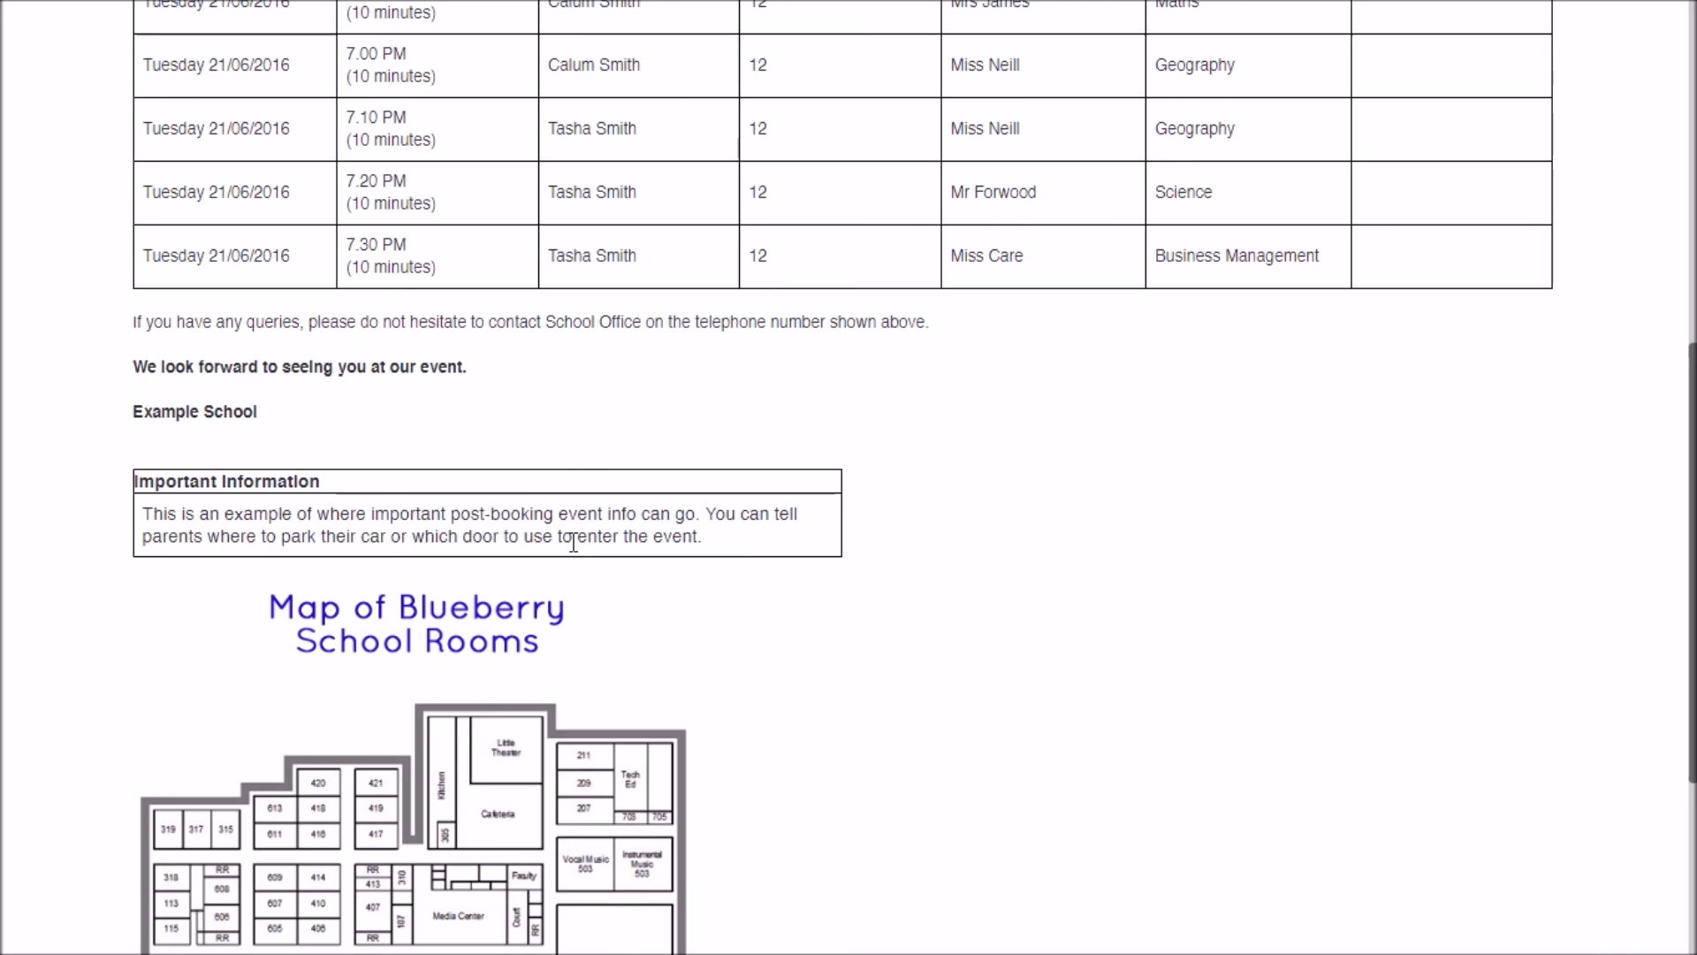
{"action": "scroll", "coordinate": [575, 539], "scroll_direction": "down", "scroll_amount": 5}
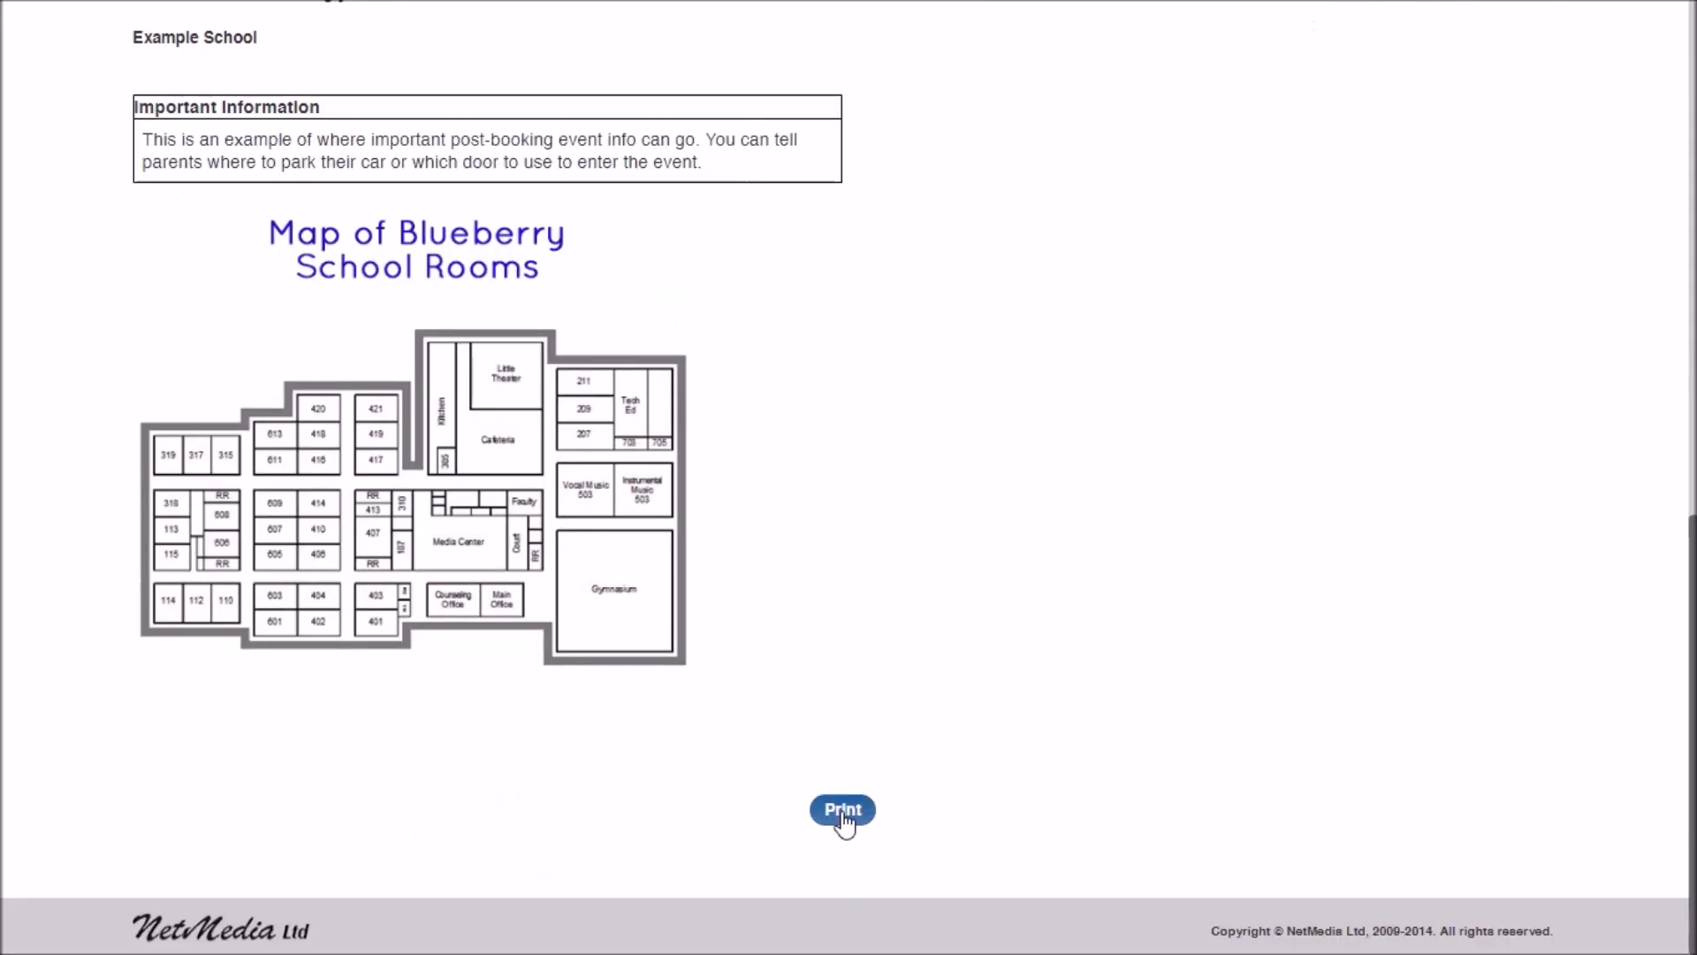
{"action": "scroll", "coordinate": [1039, 566], "scroll_direction": "up", "scroll_amount": 3}
{"action": "scroll", "coordinate": [1039, 566], "scroll_direction": "up", "scroll_amount": 10}
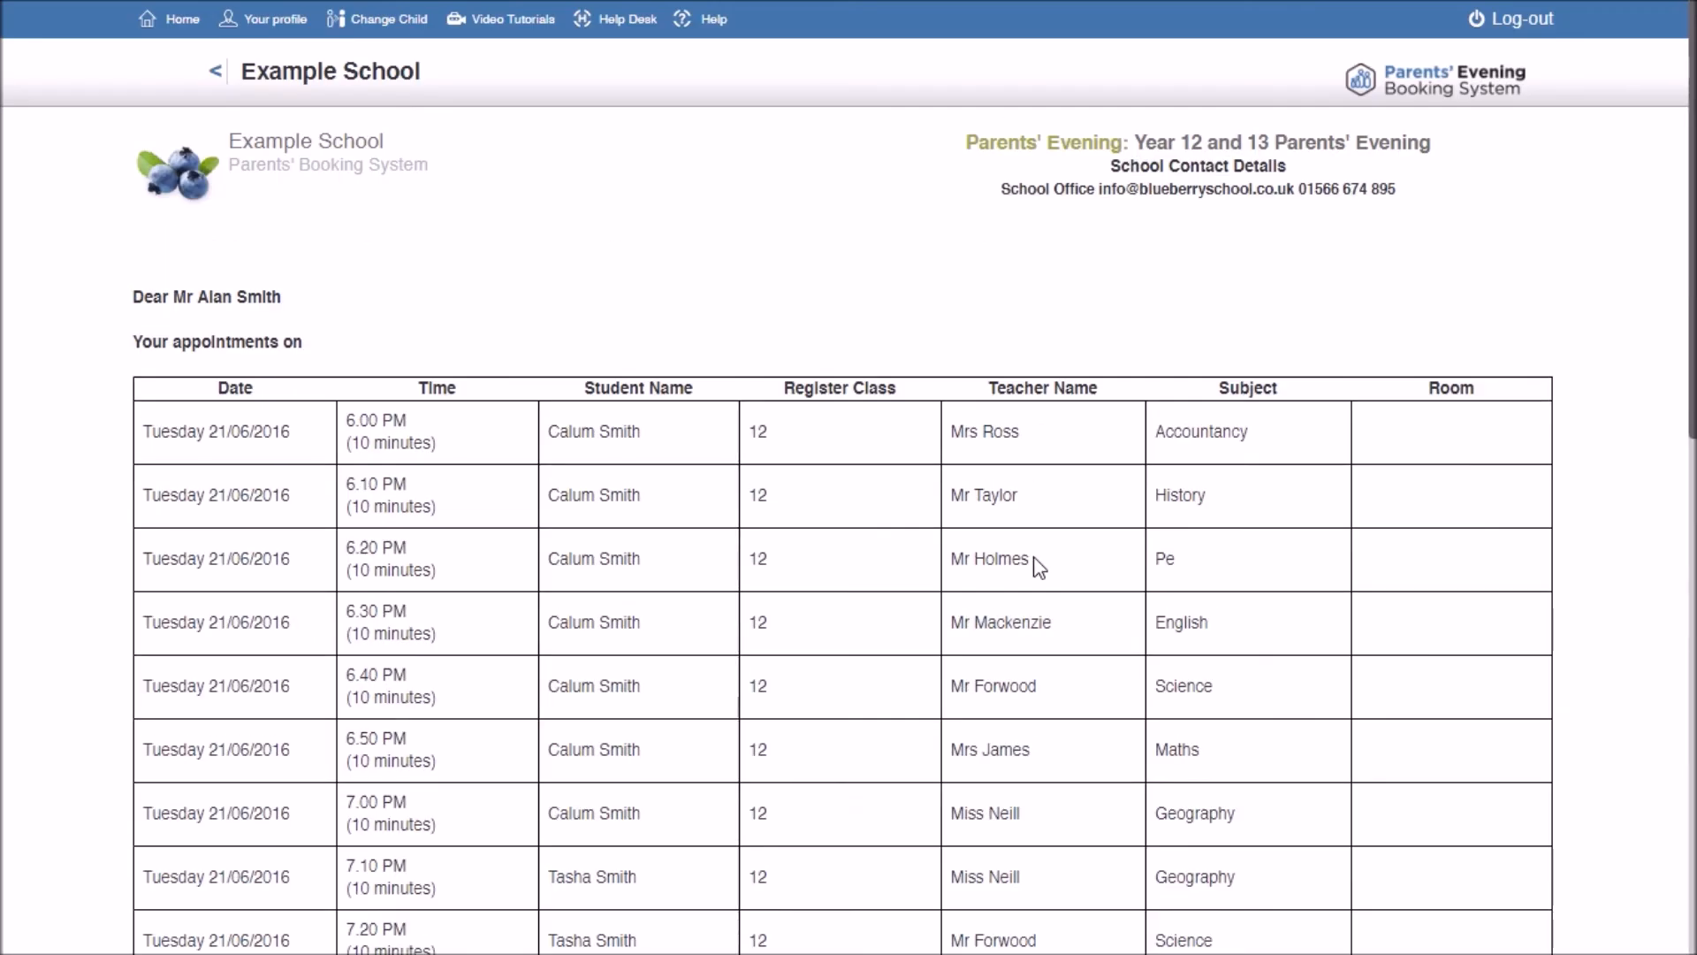